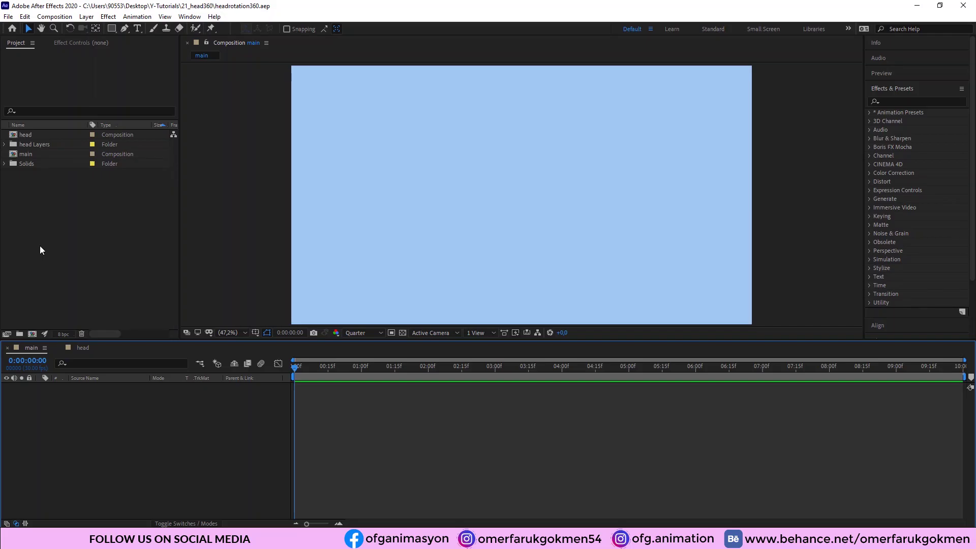
# In the head composition, create shapes from the vector layers for all six artwork layers from hair to mouth.
pyautogui.click(81, 347)
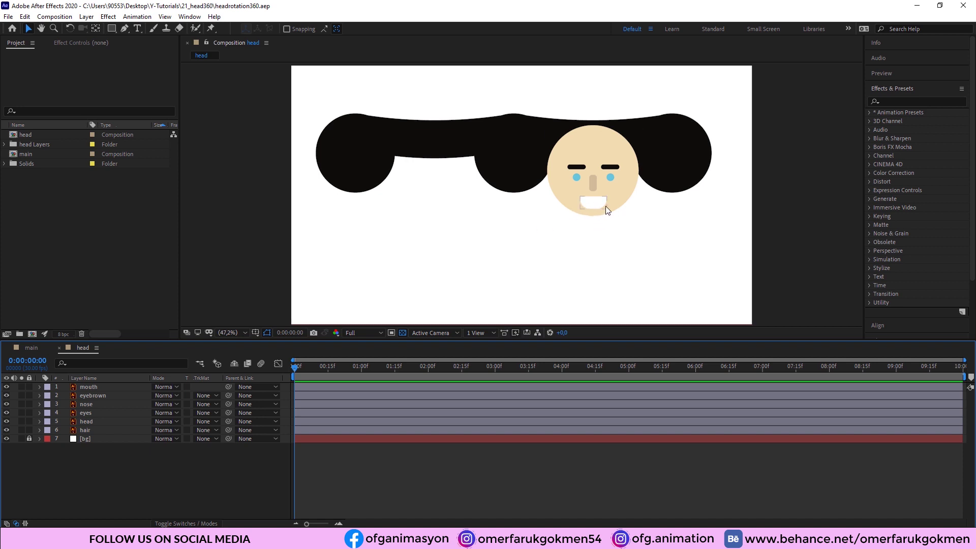
pyautogui.click(84, 430)
pyautogui.keyDown('shift'); pyautogui.click(89, 387); pyautogui.keyUp('shift')
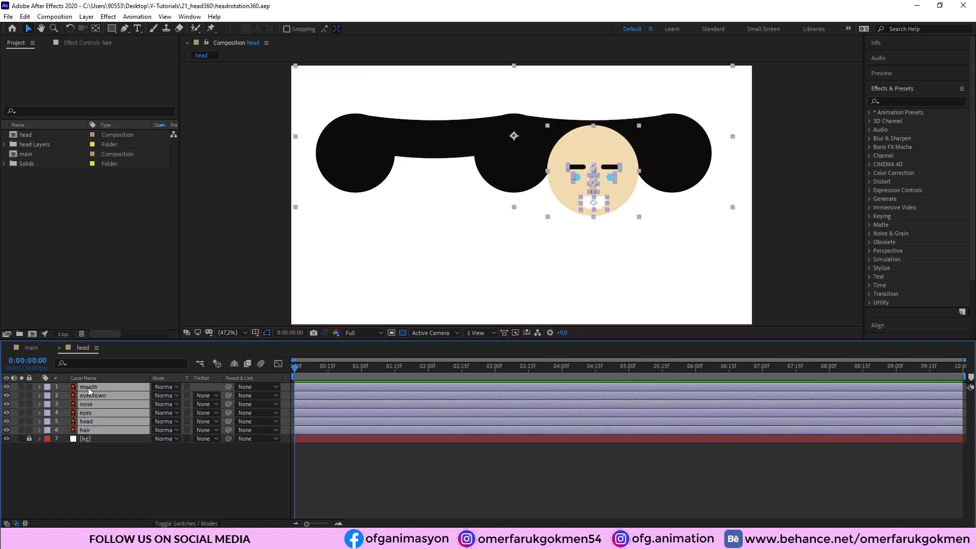
pyautogui.rightClick(91, 387)
pyautogui.moveTo(183, 305)
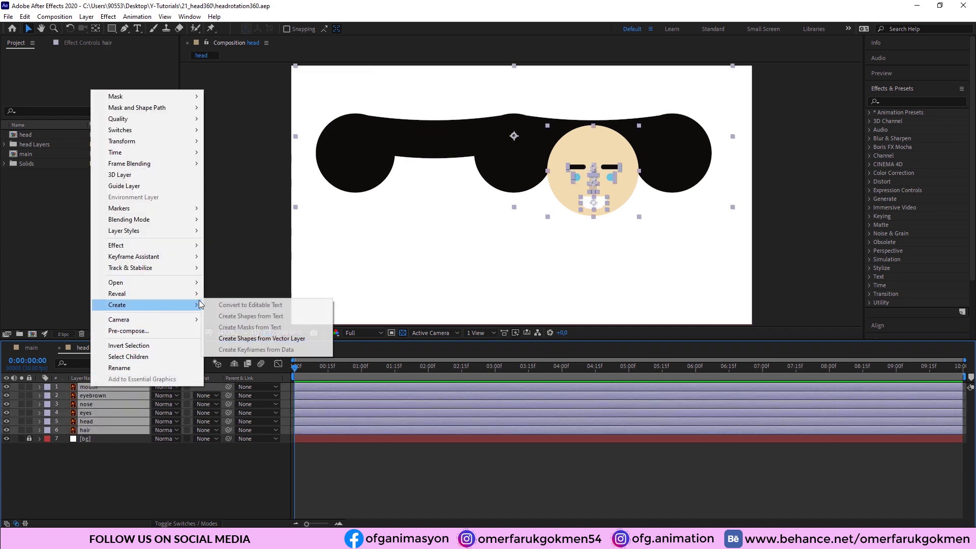
pyautogui.click(257, 339)
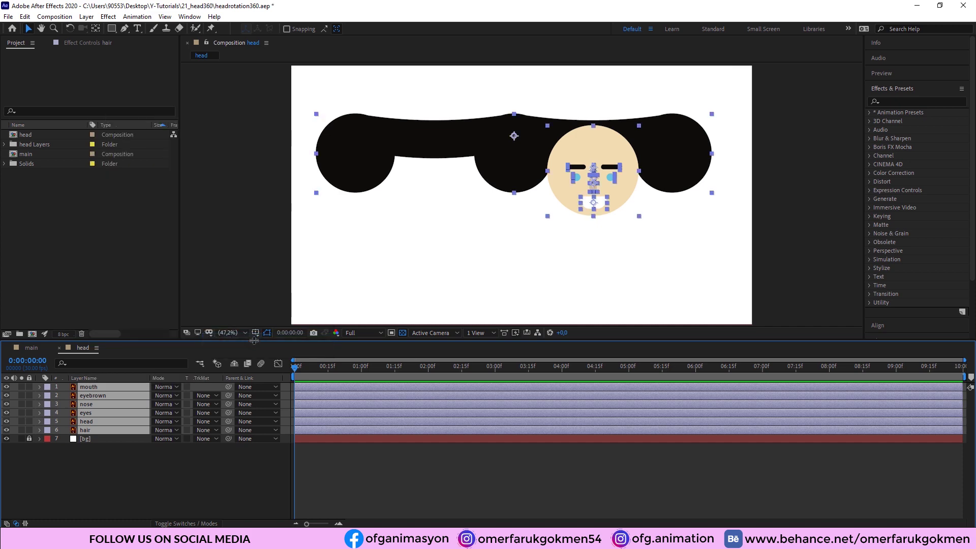
# Delete the original hair, head, eyes, nose, eyebrown and mouth vector layers, keeping their Outlines shape layers.
pyautogui.click(84, 482)
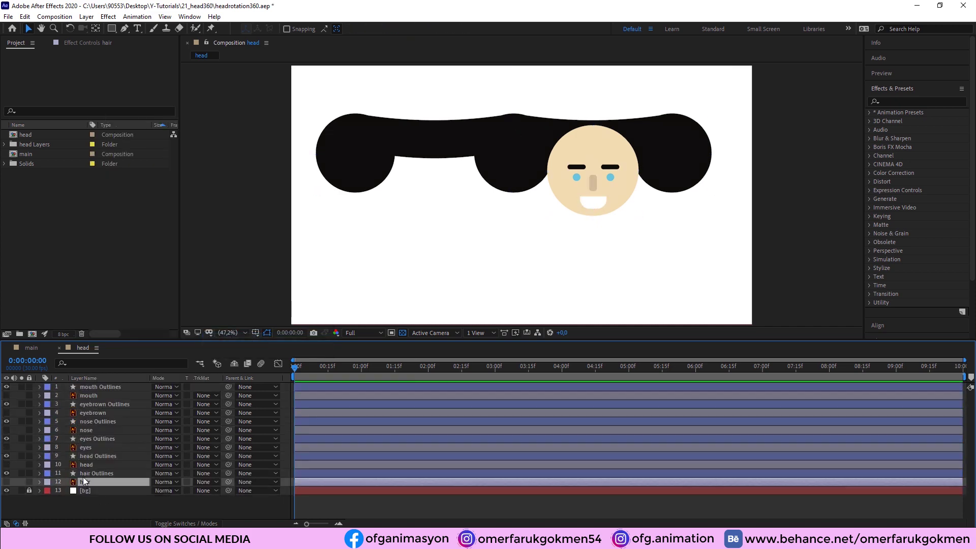
pyautogui.keyDown('ctrl'); pyautogui.click(86, 464); pyautogui.keyUp('ctrl')
pyautogui.keyDown('ctrl'); pyautogui.click(86, 447); pyautogui.keyUp('ctrl')
pyautogui.keyDown('ctrl'); pyautogui.click(90, 430); pyautogui.keyUp('ctrl')
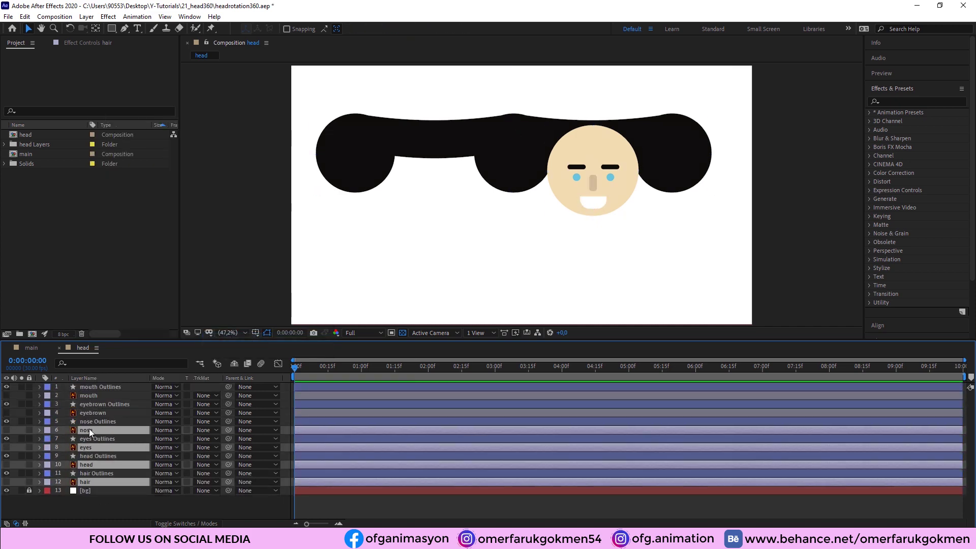
pyautogui.keyDown('ctrl'); pyautogui.click(90, 413); pyautogui.keyUp('ctrl')
pyautogui.keyDown('ctrl'); pyautogui.click(90, 396); pyautogui.keyUp('ctrl')
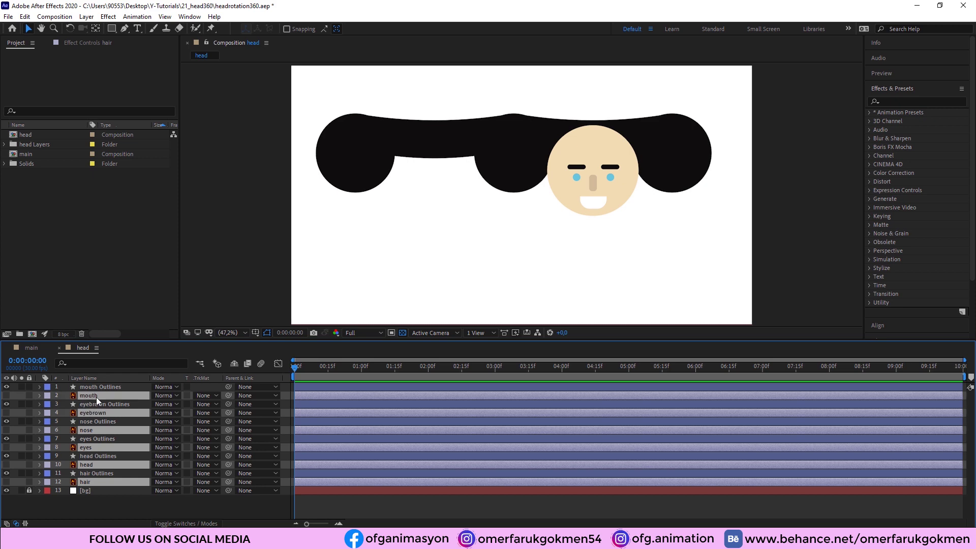
pyautogui.press('Delete')
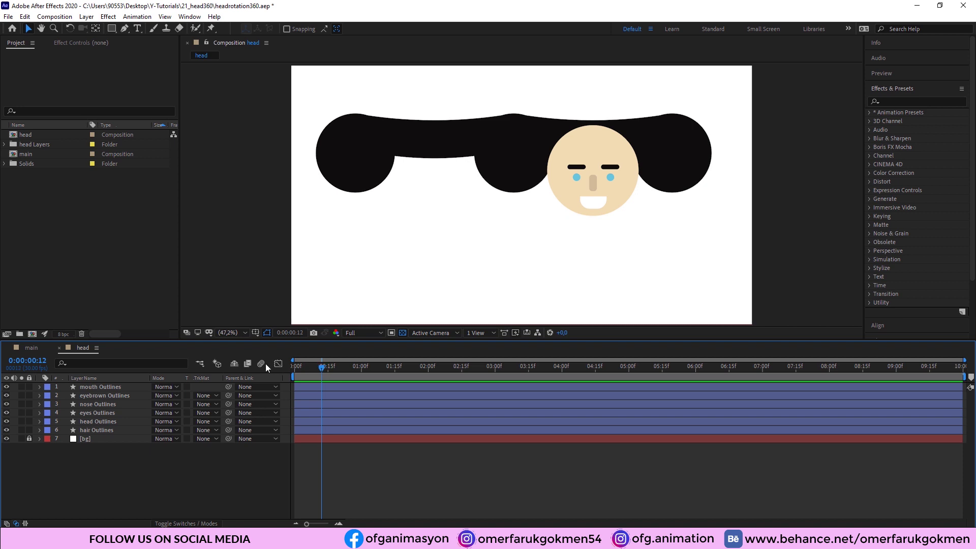
pyautogui.click(95, 421)
pyautogui.click(95, 414)
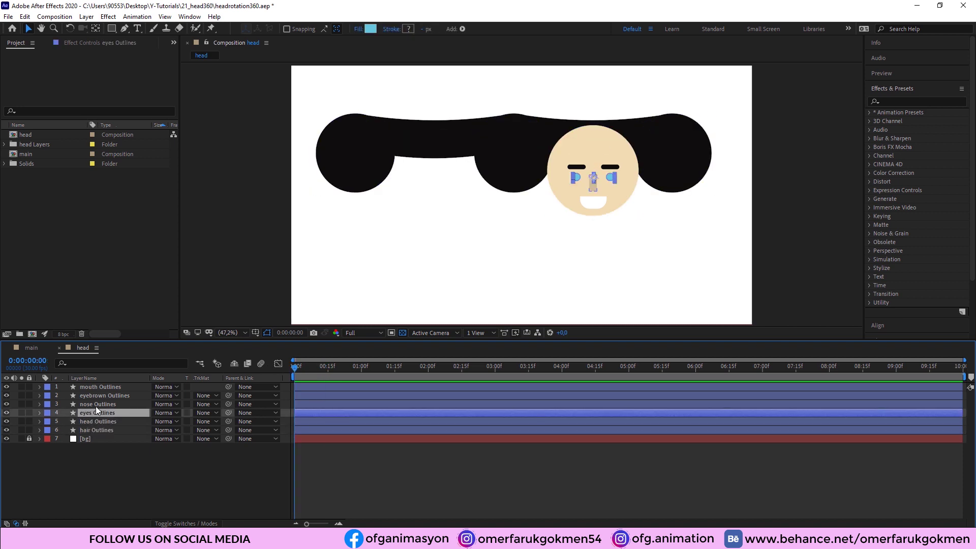
pyautogui.click(97, 402)
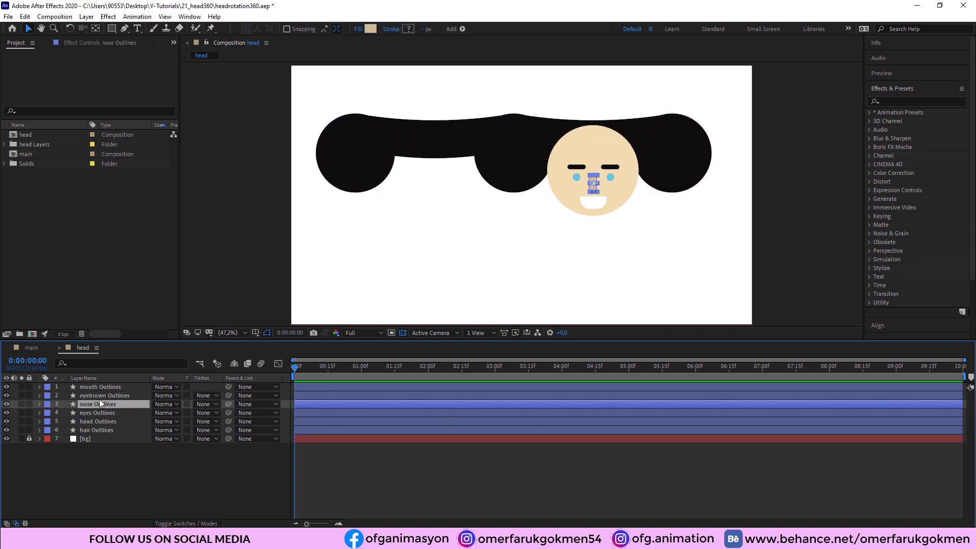
pyautogui.click(101, 396)
pyautogui.click(102, 387)
pyautogui.press('F2')
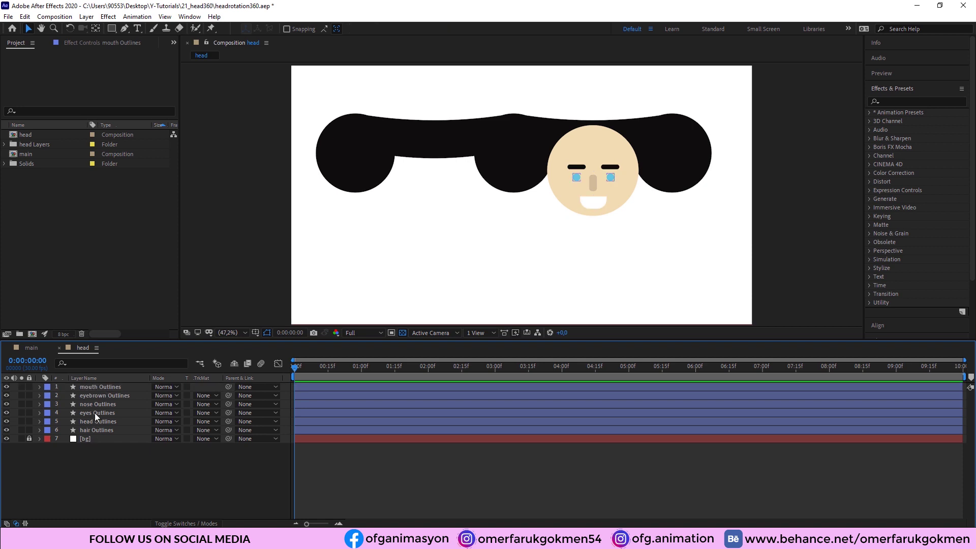
pyautogui.click(99, 404)
pyautogui.click(92, 419)
pyautogui.click(95, 412)
# Place eyebrown Outlines directly above eyes Outlines and pre-compose the two layers as "eyeandeyebrown".
pyautogui.click(103, 397)
pyautogui.moveTo(106, 395); pyautogui.dragTo(102, 408)
pyautogui.keyDown('ctrl'); pyautogui.click(103, 409); pyautogui.keyUp('ctrl')
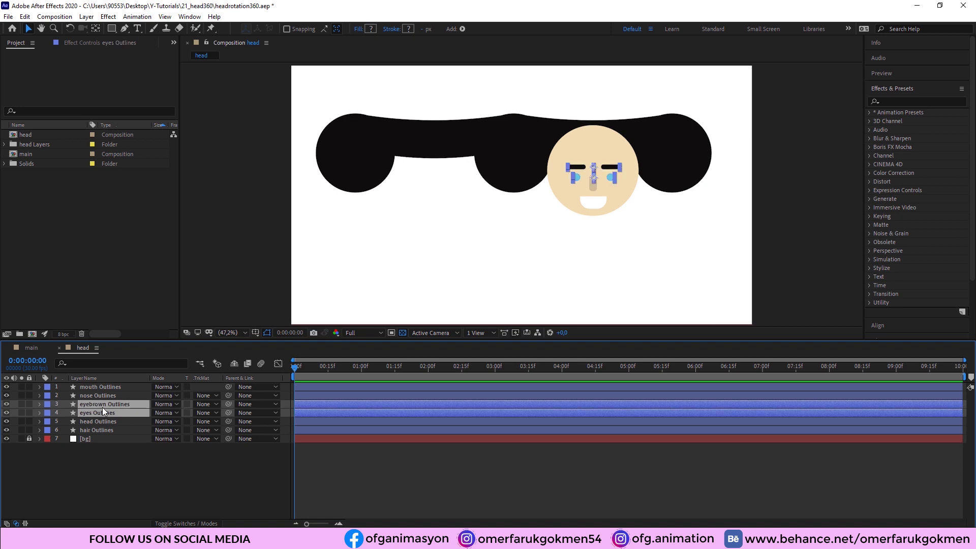
pyautogui.hotkey('ctrl', 'shift', 'c')
pyautogui.write('eye')
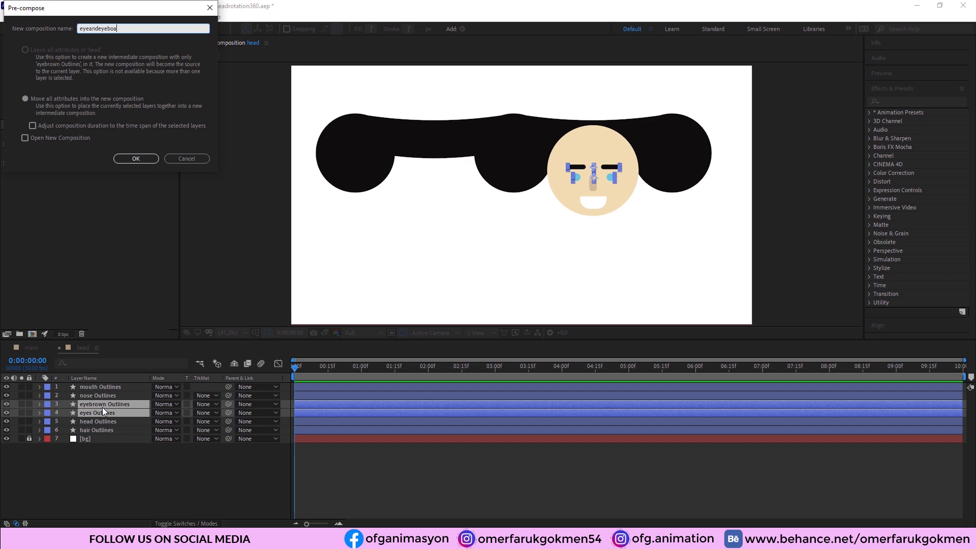
pyautogui.write('andeyebrown')
pyautogui.press('Return')
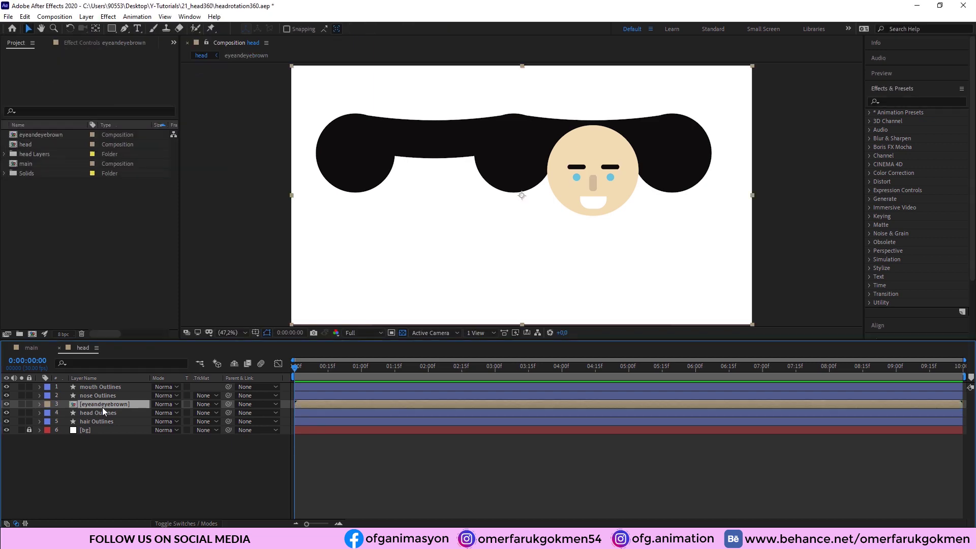
# Duplicate head Outlines, put the copy at the top of the layer stack and place hair Outlines directly beneath it.
pyautogui.click(89, 422)
pyautogui.click(90, 412)
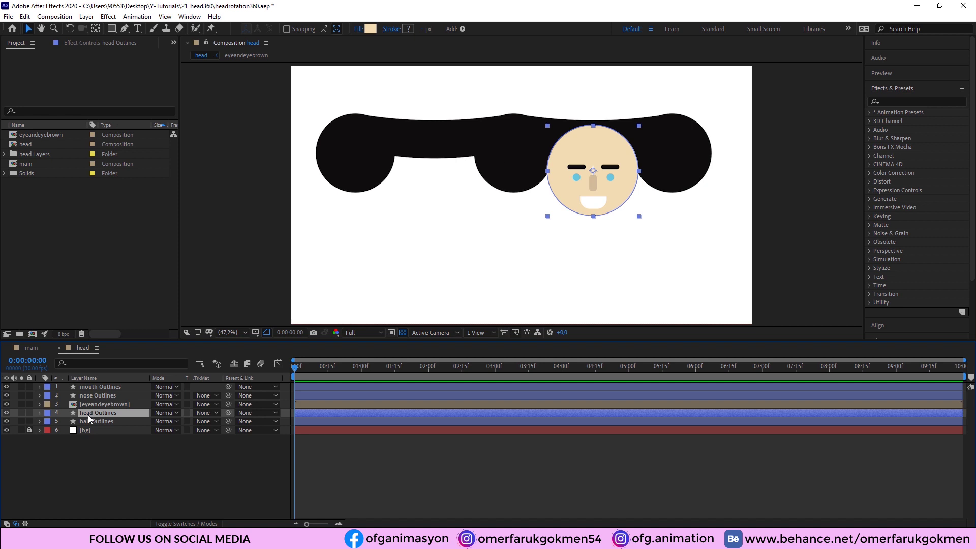
pyautogui.hotkey('ctrl', 'd')
pyautogui.moveTo(87, 415); pyautogui.dragTo(93, 385)
pyautogui.moveTo(87, 430); pyautogui.dragTo(95, 390)
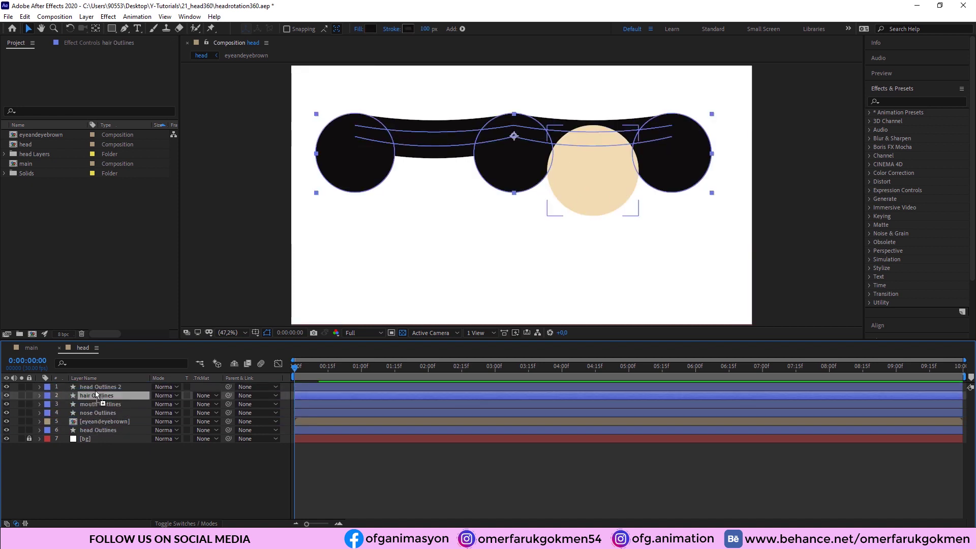
# Duplicate head Outlines twice and place one copy directly above mouth Outlines and the other directly above nose Outlines.
pyautogui.click(92, 404)
pyautogui.click(93, 430)
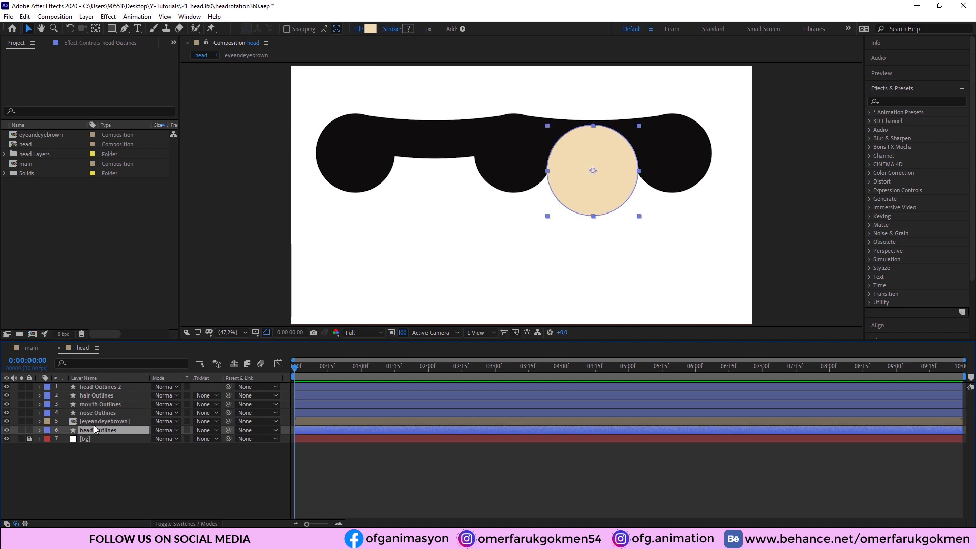
pyautogui.hotkey('ctrl', 'd')
pyautogui.hotkey('ctrl', 'd')
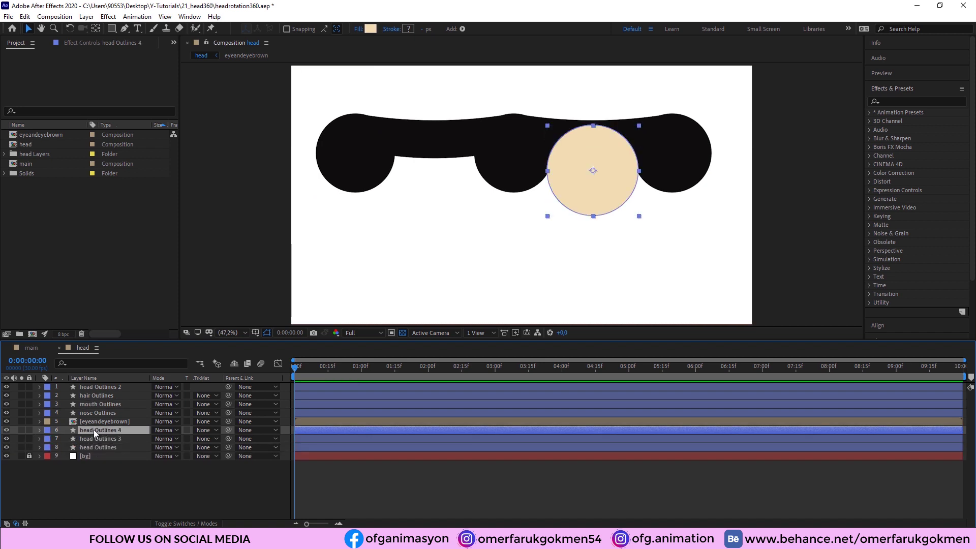
pyautogui.moveTo(96, 429); pyautogui.dragTo(93, 401)
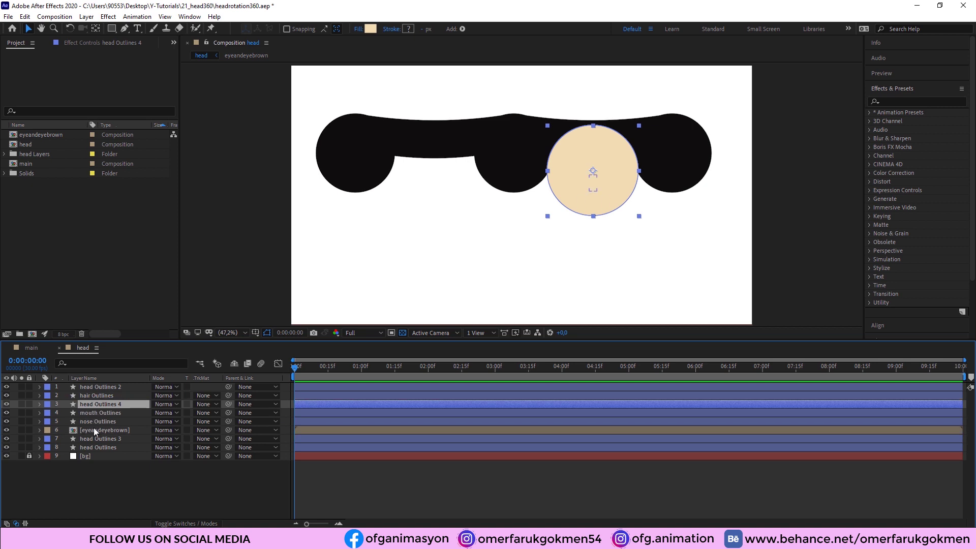
pyautogui.click(93, 439)
pyautogui.moveTo(94, 440); pyautogui.dragTo(94, 416)
# Duplicate head Outlines once more and place the copy directly above the eyeandeyebrown layer.
pyautogui.click(91, 448)
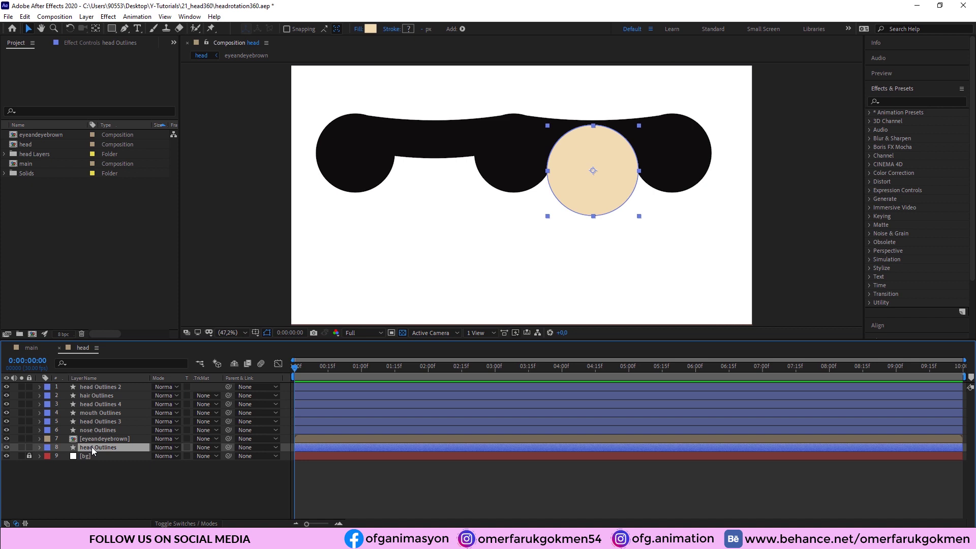
pyautogui.hotkey('ctrl', 'd')
pyautogui.moveTo(90, 450); pyautogui.dragTo(88, 435)
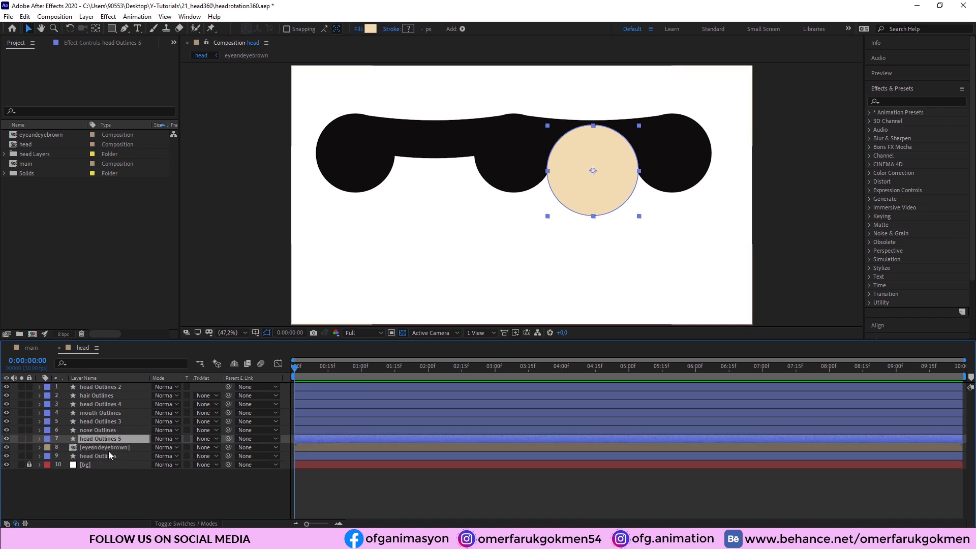
# Hide the mouth, nose and eyeandeyebrown layers together with the head copy above each of them.
pyautogui.click(100, 387)
pyautogui.click(94, 396)
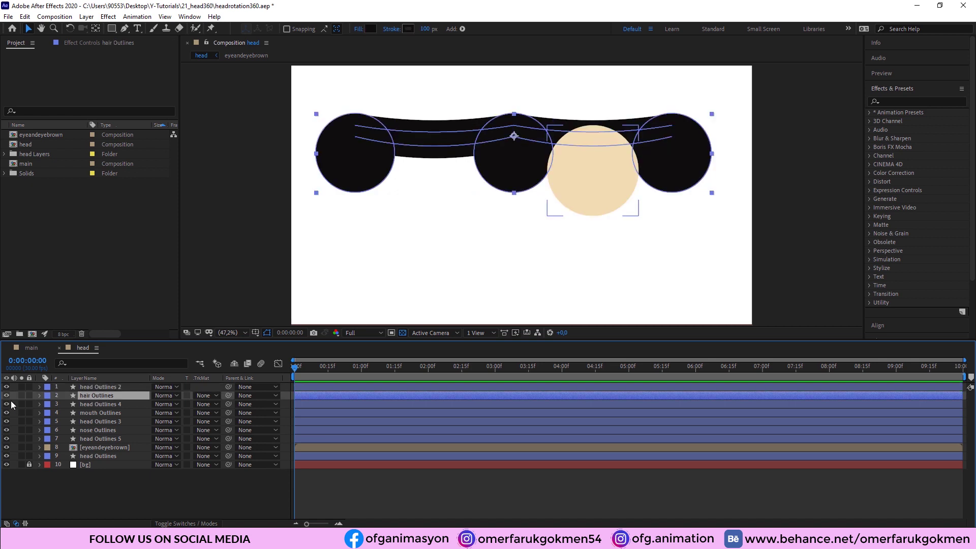
pyautogui.moveTo(6, 405); pyautogui.dragTo(8, 449)
pyautogui.click(112, 481)
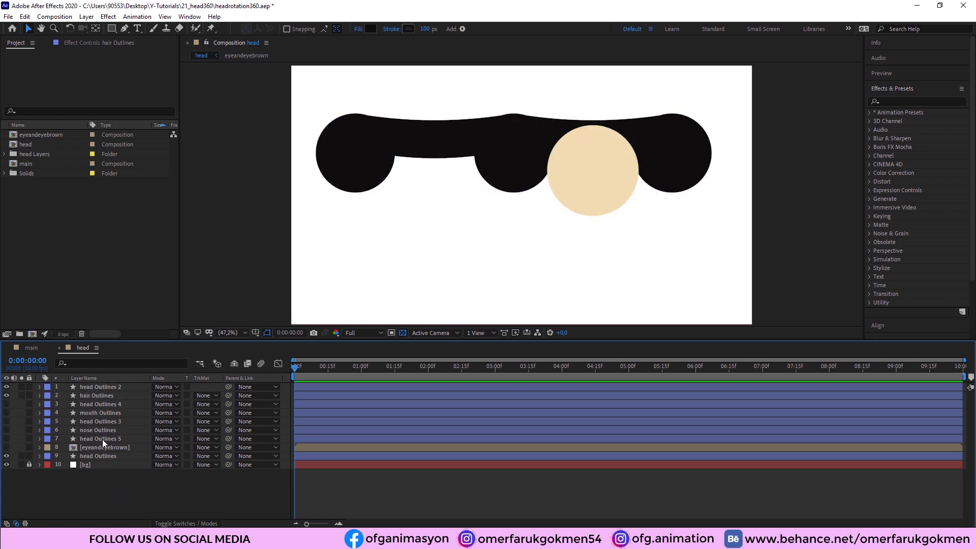
# Set the track matte of hair Outlines to Alpha Matte "head Outlines 2".
pyautogui.click(87, 397)
pyautogui.click(90, 388)
pyautogui.click(105, 394)
pyautogui.click(109, 386)
pyautogui.click(122, 396)
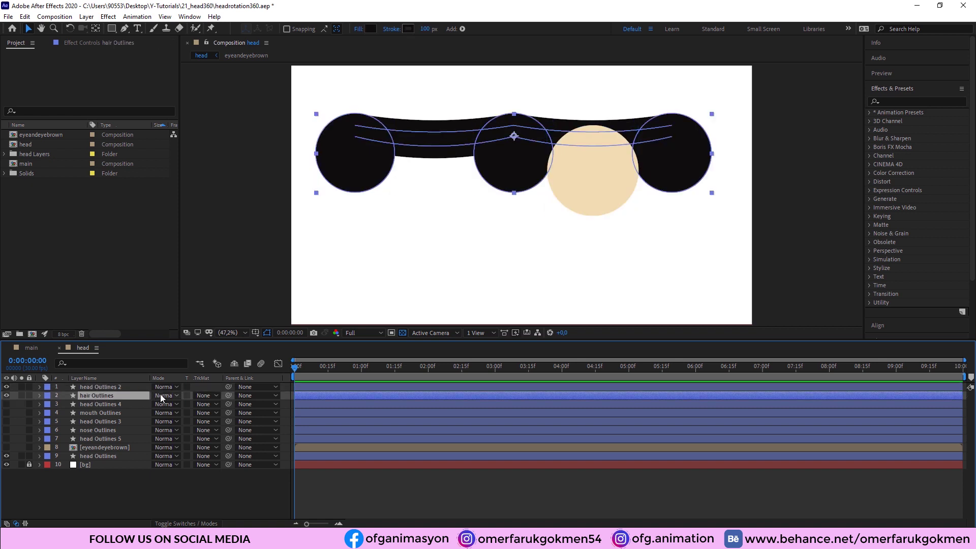
pyautogui.click(206, 395)
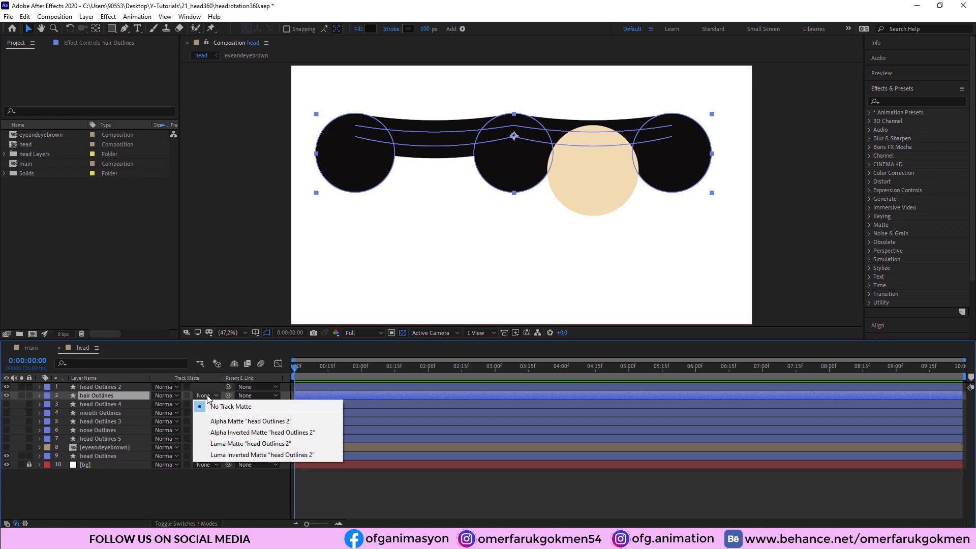
pyautogui.click(213, 422)
pyautogui.click(199, 471)
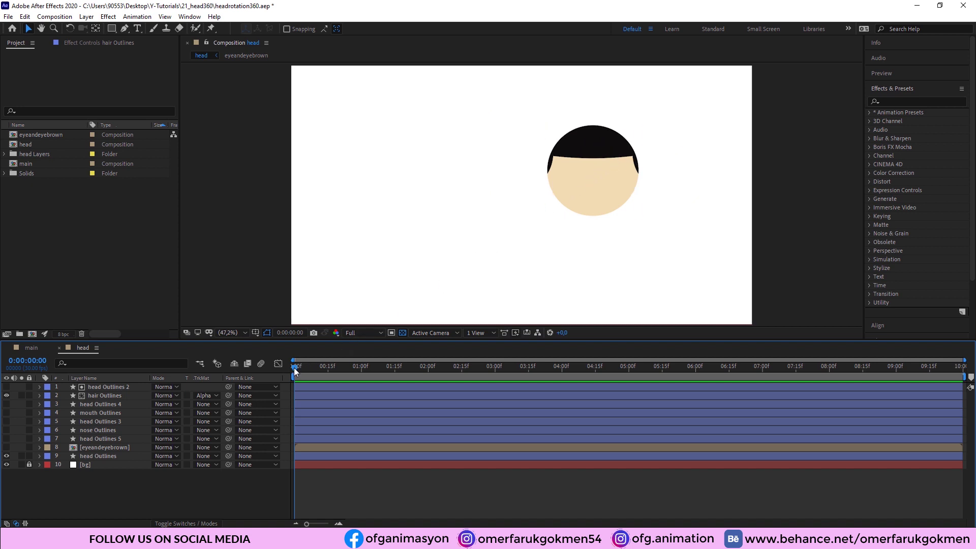
# Keyframe the Position of hair Outlines at the first frame, and set its X position to 916.6 at frame 4.
pyautogui.moveTo(297, 368); pyautogui.dragTo(264, 374)
pyautogui.click(104, 395)
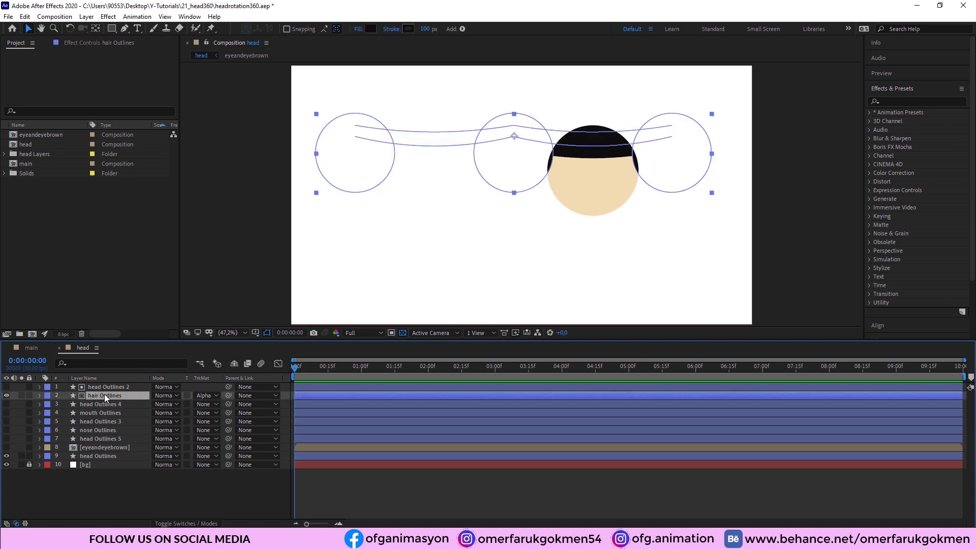
pyautogui.press('p')
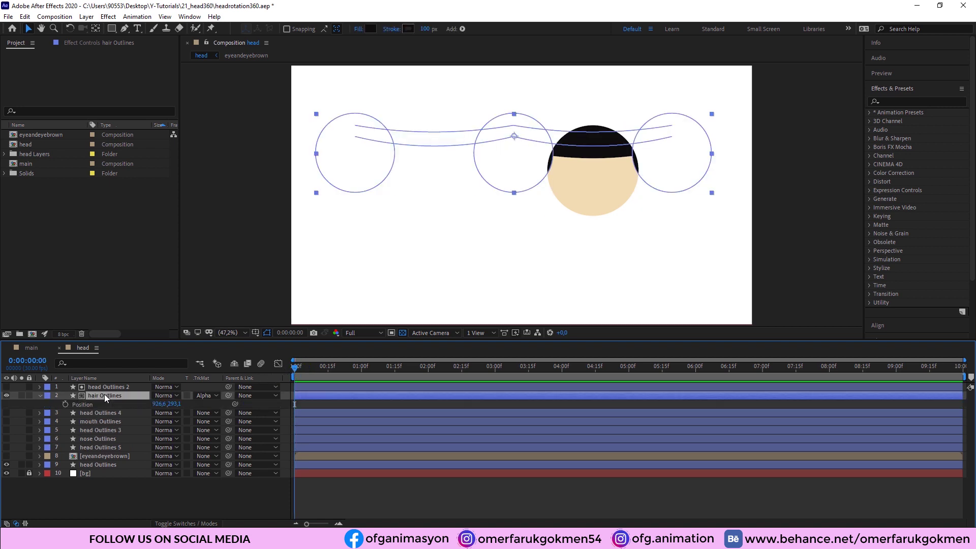
pyautogui.click(65, 404)
pyautogui.moveTo(294, 371); pyautogui.dragTo(304, 369)
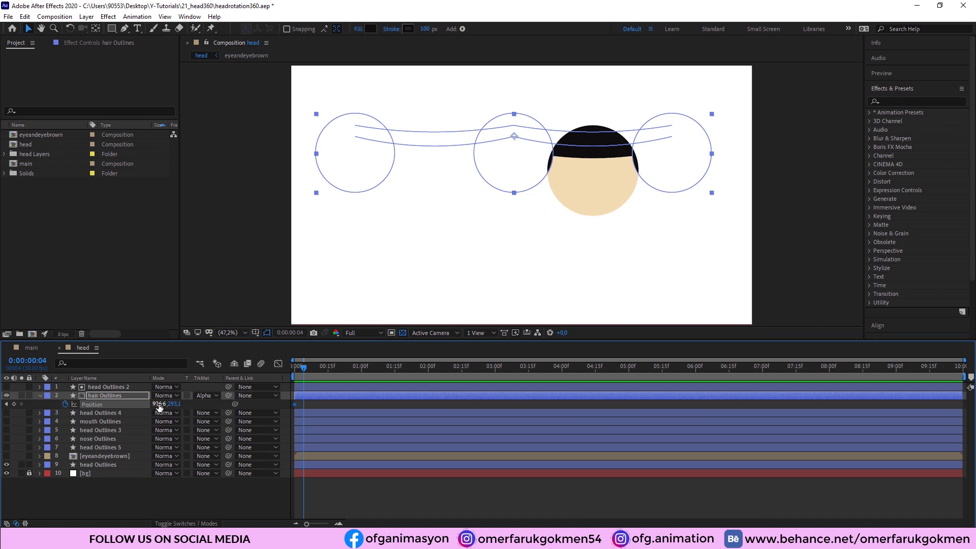
pyautogui.moveTo(157, 404); pyautogui.dragTo(154, 404)
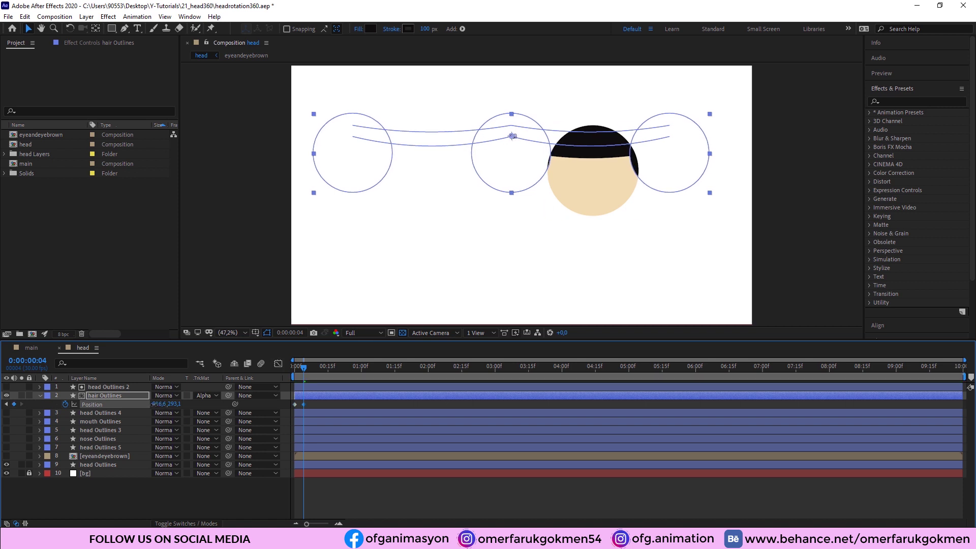
# Set the X position of hair Outlines to 1257.6 at frame 14 and to 1587.6 at frame 24.
pyautogui.moveTo(304, 369); pyautogui.dragTo(326, 372)
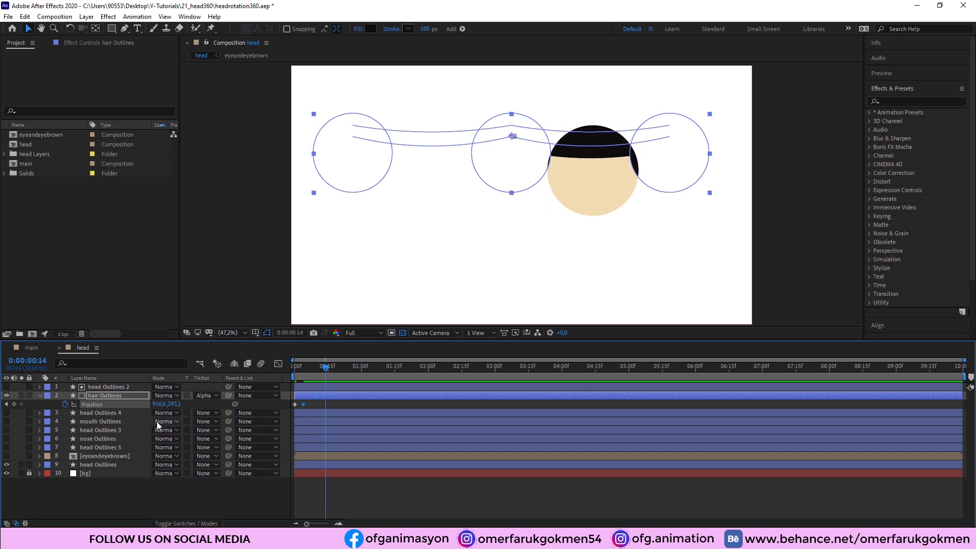
pyautogui.moveTo(159, 404); pyautogui.dragTo(323, 396)
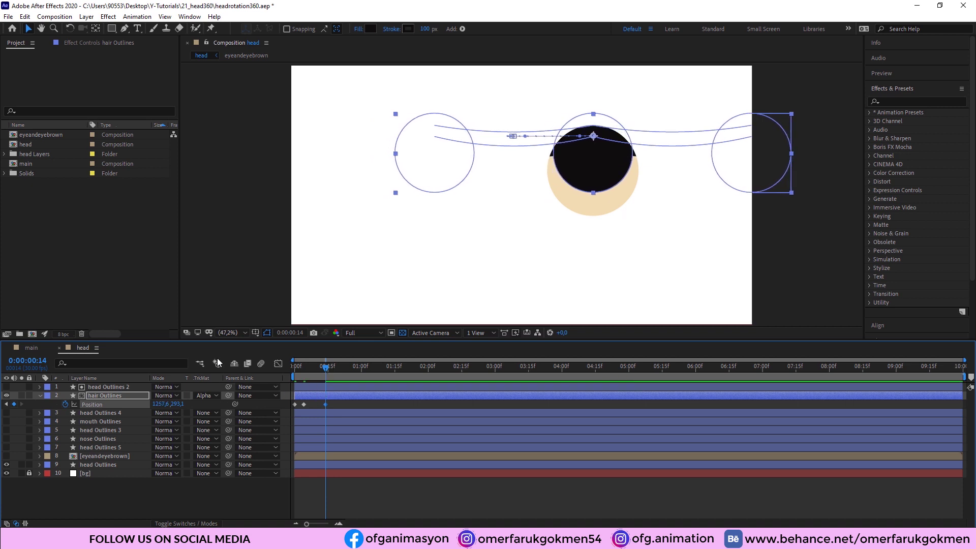
pyautogui.moveTo(327, 369); pyautogui.dragTo(349, 370)
pyautogui.moveTo(164, 405); pyautogui.dragTo(324, 401)
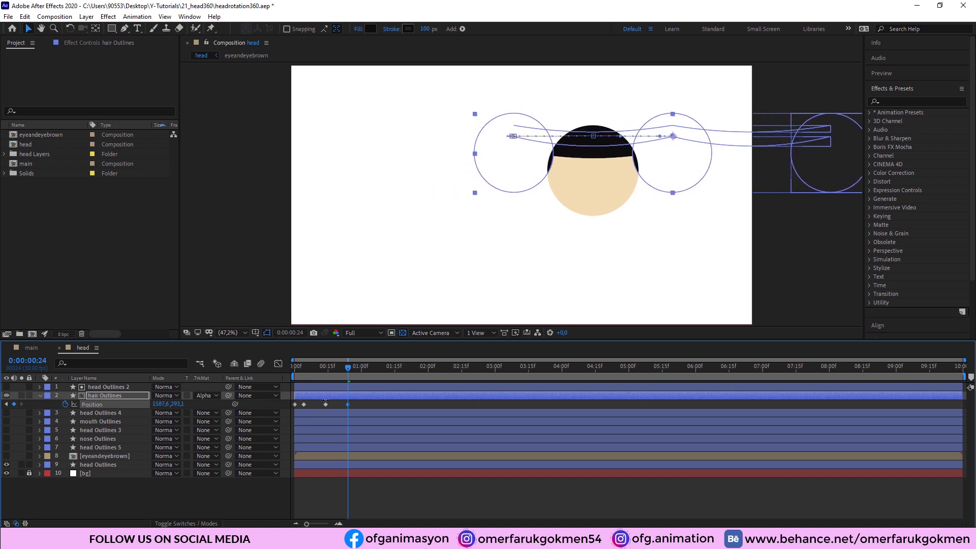
# Add settling Position keyframes to hair Outlines: X 1600.6 at frame 28, a slight shift left at 1:01, and X 1594.6 at 1:04.
pyautogui.moveTo(347, 371)
pyautogui.mouseDown()
pyautogui.moveTo(282, 364)
pyautogui.moveTo(355, 379)
pyautogui.mouseUp()
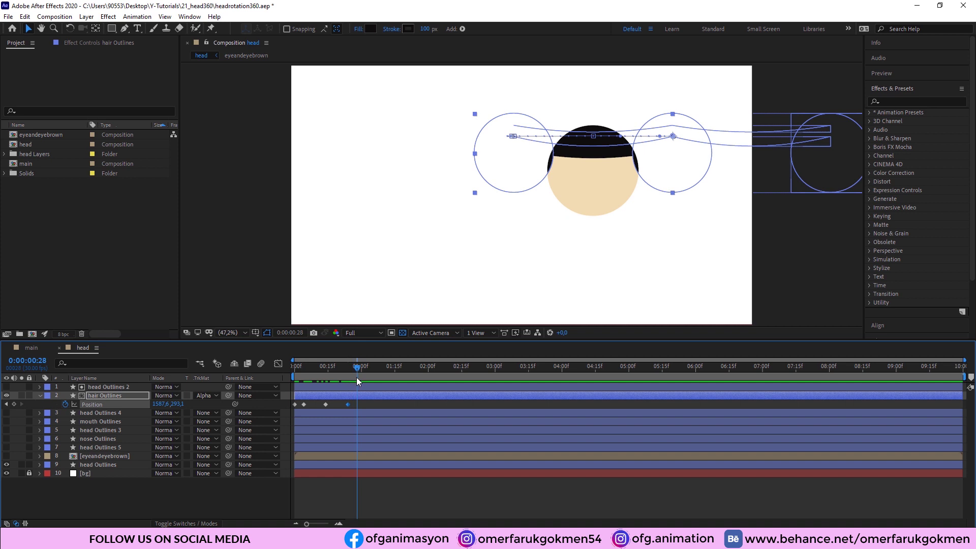
pyautogui.moveTo(167, 403); pyautogui.dragTo(172, 404)
pyautogui.click(359, 370)
pyautogui.click(363, 370)
pyautogui.moveTo(156, 403); pyautogui.dragTo(144, 404)
pyautogui.moveTo(365, 370); pyautogui.dragTo(370, 370)
pyautogui.moveTo(163, 404); pyautogui.dragTo(173, 404)
pyautogui.moveTo(371, 369); pyautogui.dragTo(377, 370)
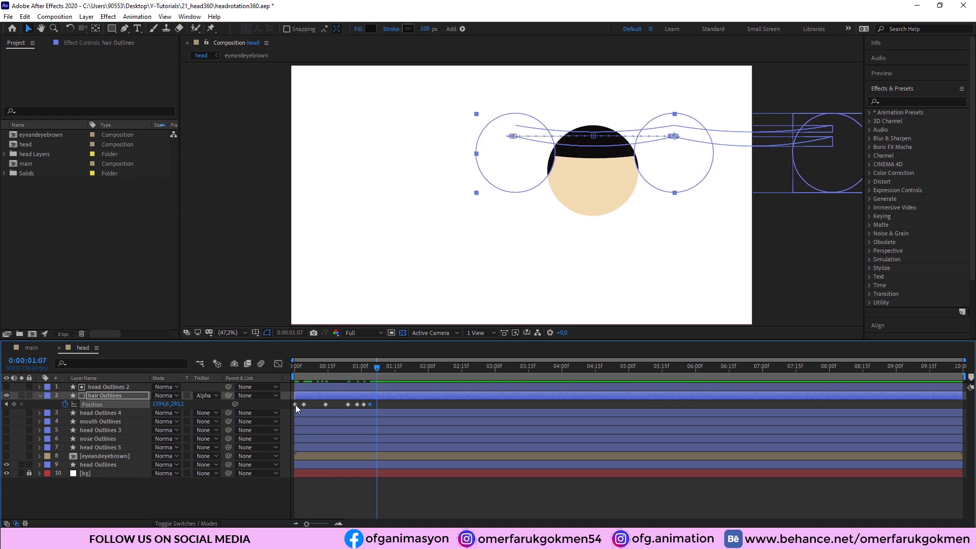
# Copy the first Position keyframe of hair Outlines to 1:07.
pyautogui.click(295, 405)
pyautogui.hotkey('ctrl', 'c')
pyautogui.hotkey('ctrl', 'v')
# Apply Easy Ease to all hair Outlines Position keyframes, then end the work area just after the last keyframe and preview it.
pyautogui.moveTo(382, 403); pyautogui.dragTo(293, 407)
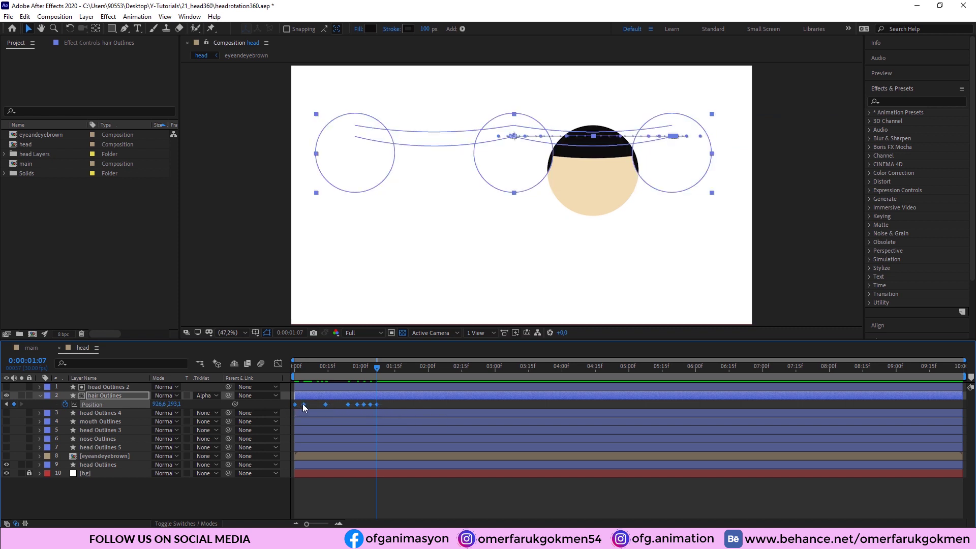
pyautogui.rightClick(303, 404)
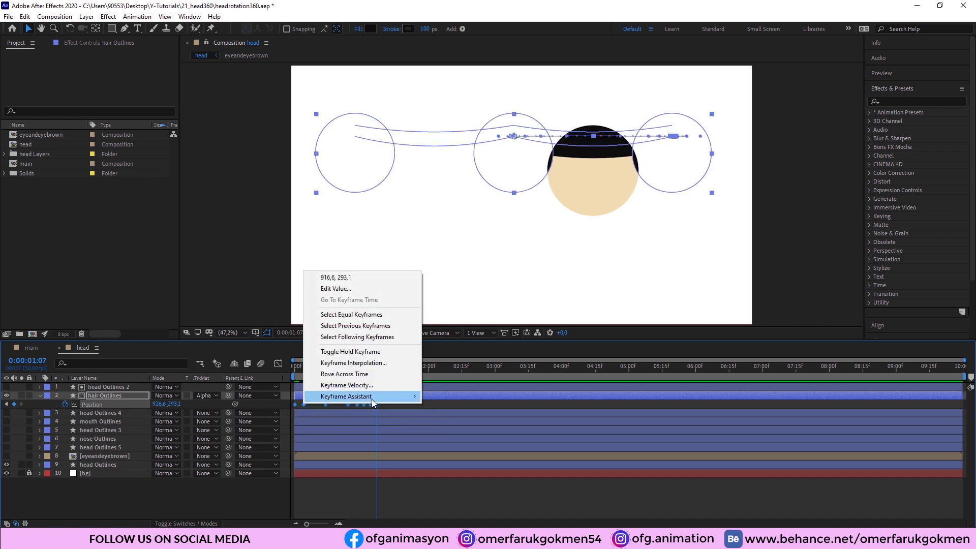
pyautogui.moveTo(370, 399)
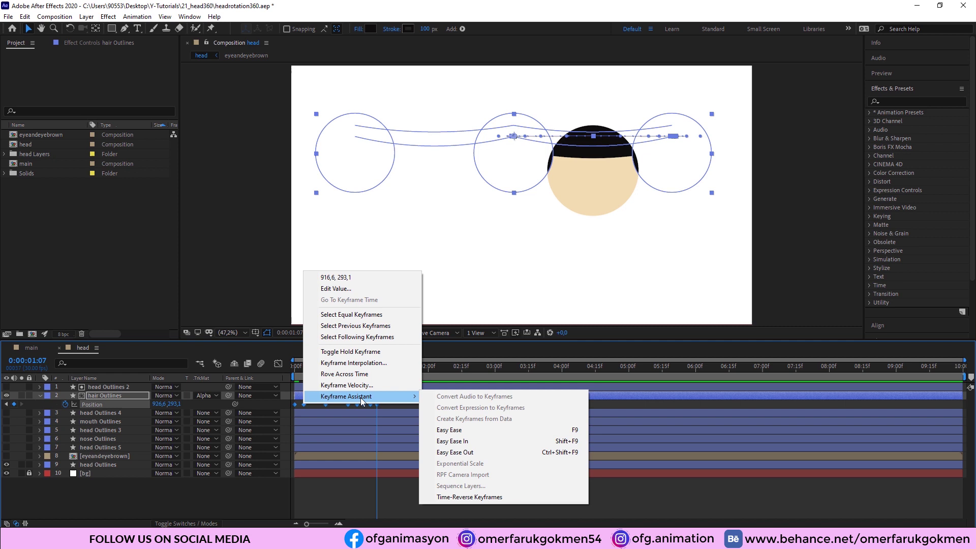
pyautogui.click(448, 431)
pyautogui.press('n')
pyautogui.press('space')
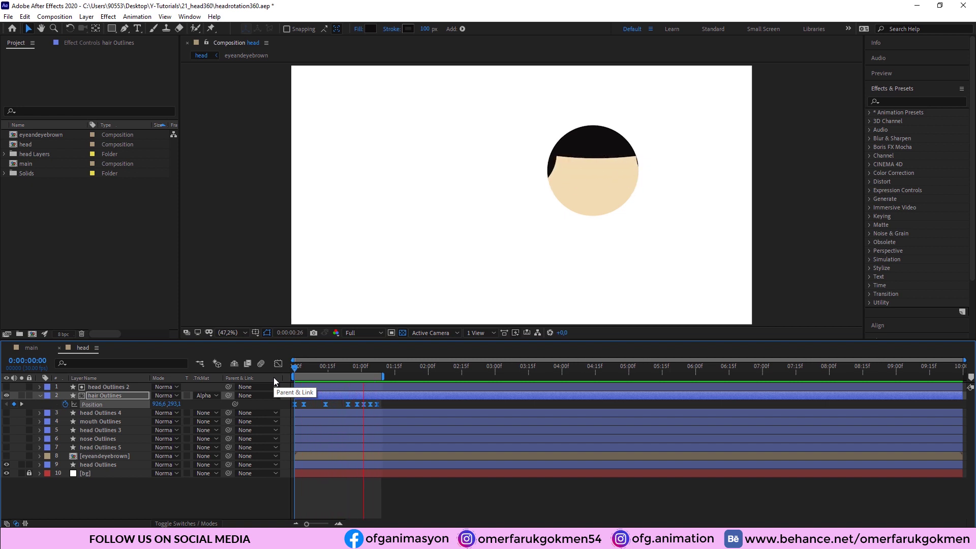
# Convert the hair Outlines Position keyframe at frame 14 to Auto Bezier interpolation.
pyautogui.click(326, 366)
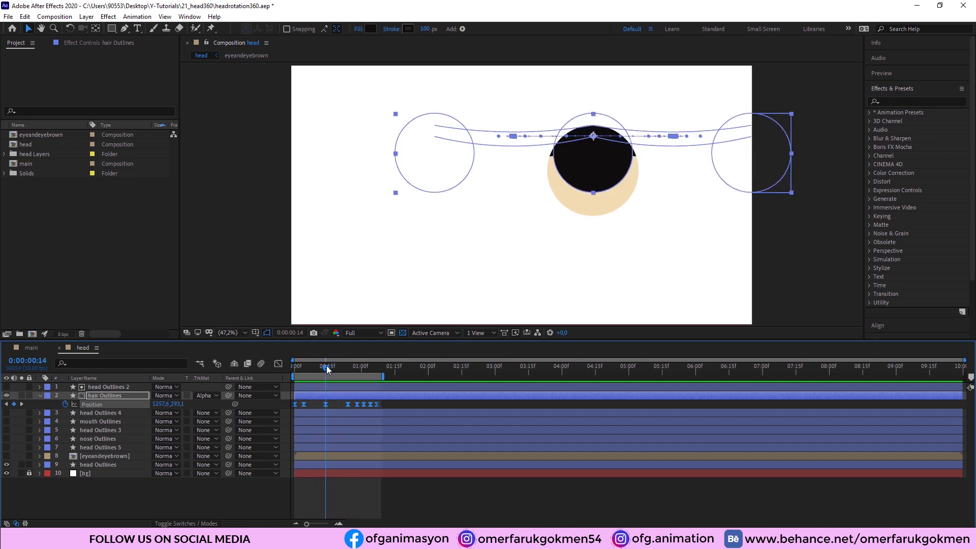
pyautogui.click(326, 404)
pyautogui.keyDown('ctrl'); pyautogui.click(326, 404); pyautogui.keyUp('ctrl')
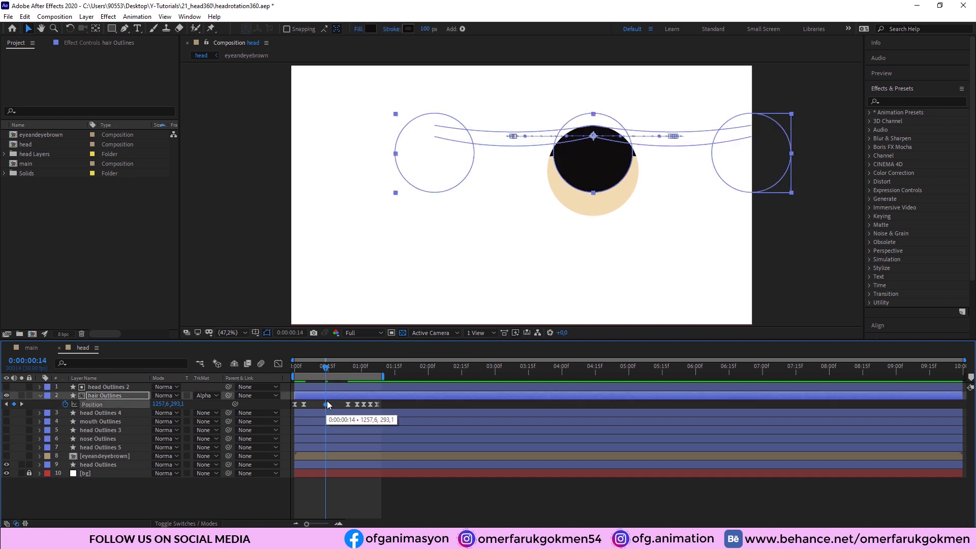
# Preview the hair rotation from the start and correct the hair's Position keyframe at 1:07 to X 1587.6.
pyautogui.moveTo(327, 368); pyautogui.dragTo(283, 386)
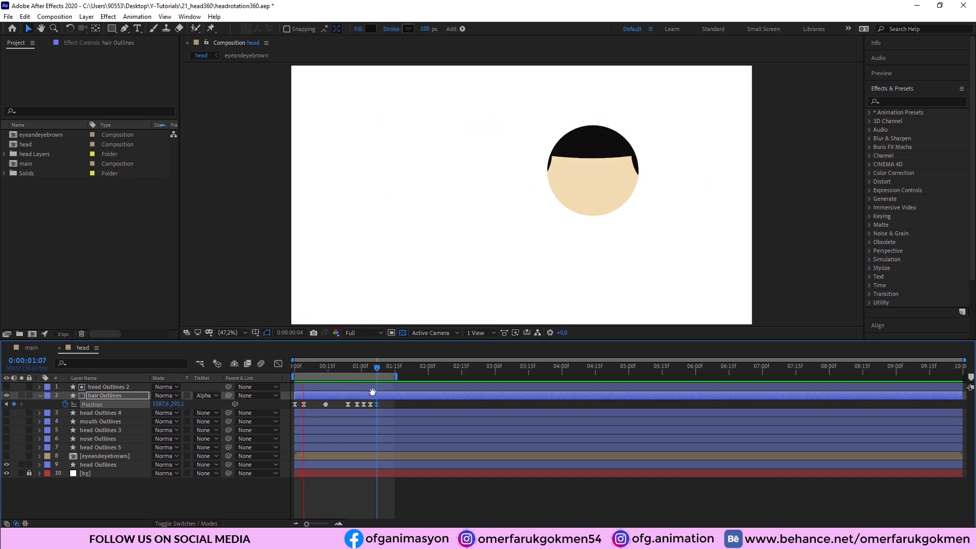
pyautogui.press('space')
pyautogui.moveTo(352, 370); pyautogui.dragTo(283, 385)
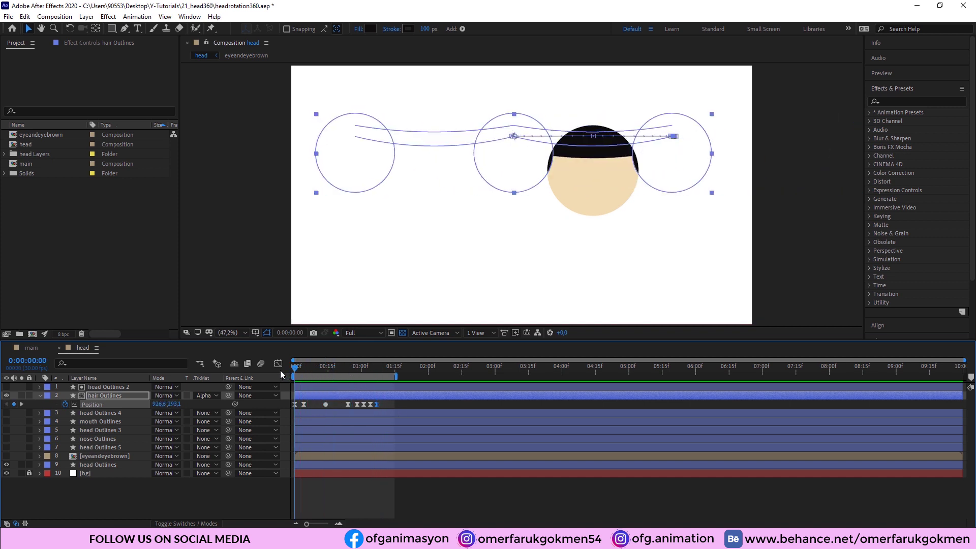
# Show the nose Outlines layer and keyframe its Position at the first frame.
pyautogui.click(90, 438)
pyautogui.click(7, 439)
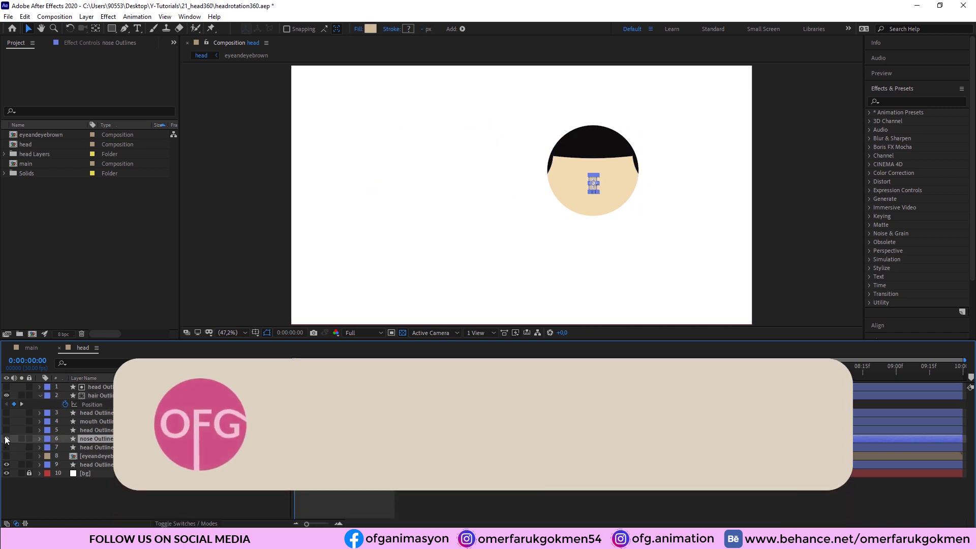
pyautogui.click(6, 438)
pyautogui.click(75, 490)
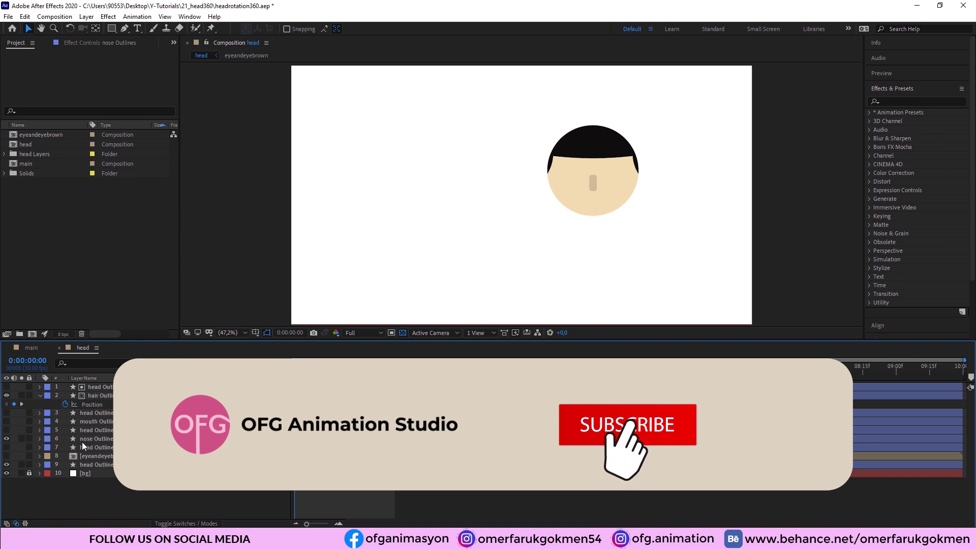
pyautogui.click(86, 440)
pyautogui.press('p')
pyautogui.click(65, 448)
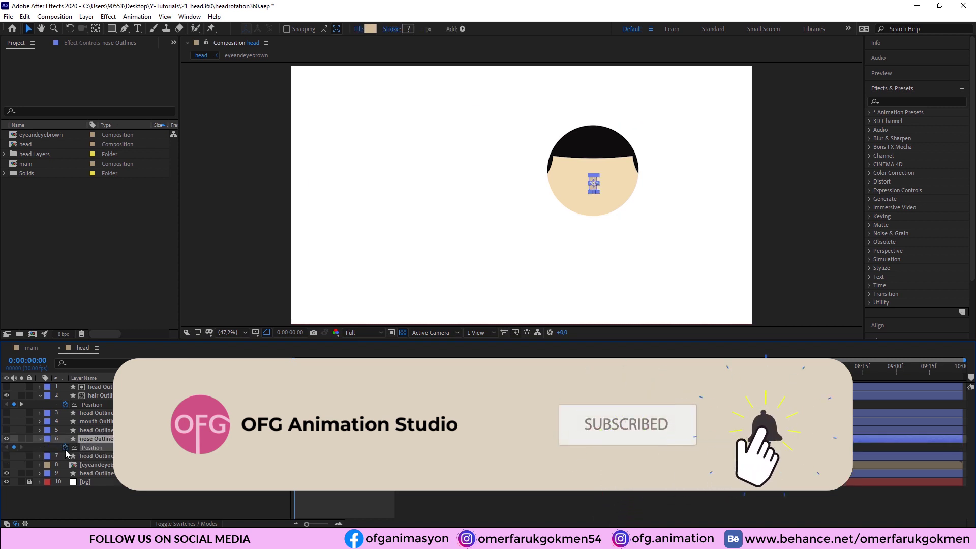
# Set the X position of nose Outlines to 1169 at frame 4 and copy its first Position keyframe to frame 14.
pyautogui.press('k')
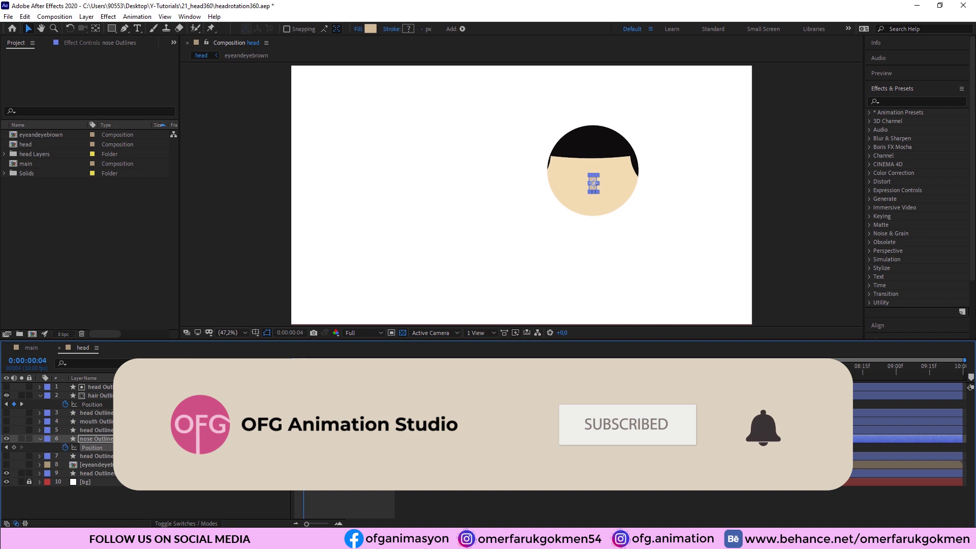
pyautogui.moveTo(156, 448); pyautogui.dragTo(110, 450)
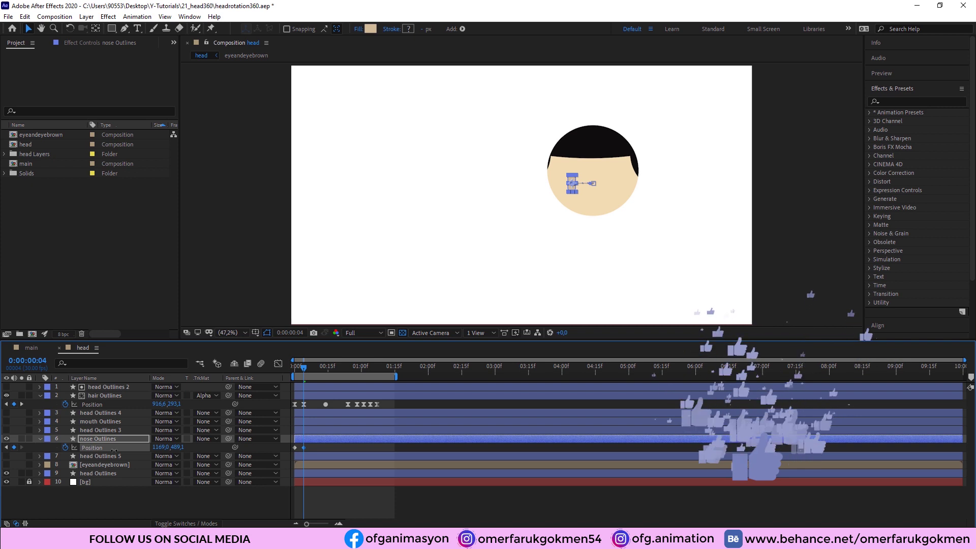
pyautogui.moveTo(303, 369); pyautogui.dragTo(324, 376)
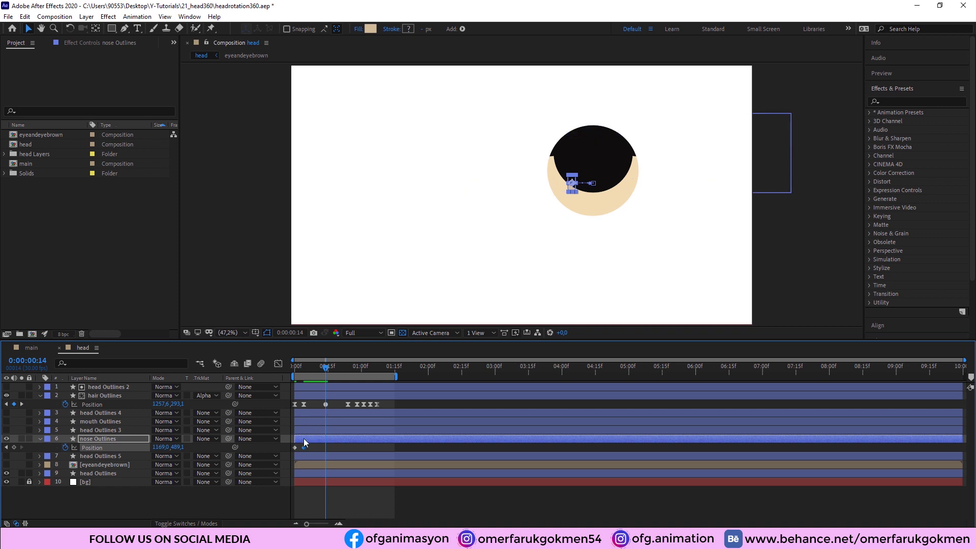
pyautogui.hotkey('ctrl', 'v')
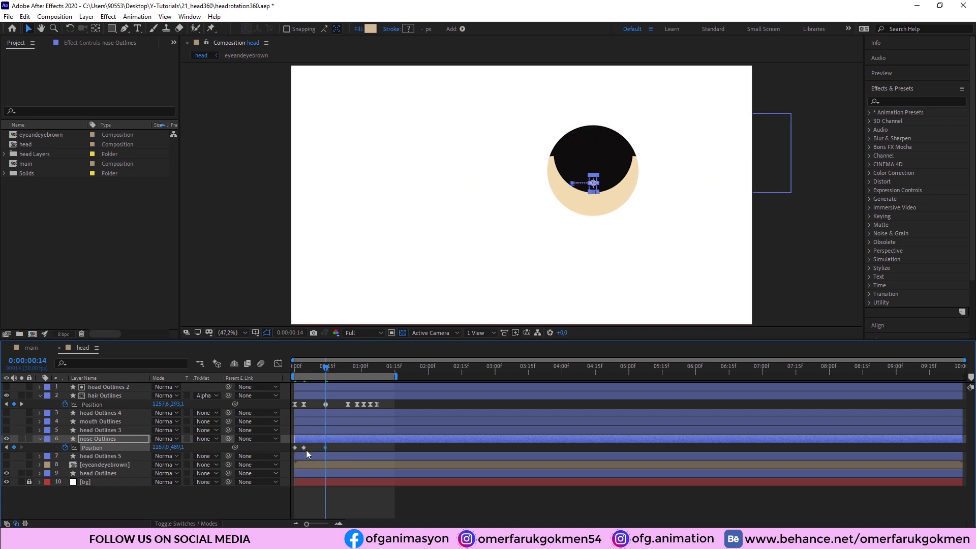
# Keyframe nose Outlines near the head's right edge at frame 10 and at X position 1074 at frame 18.
pyautogui.moveTo(324, 367); pyautogui.dragTo(316, 367)
pyautogui.moveTo(161, 447); pyautogui.dragTo(234, 447)
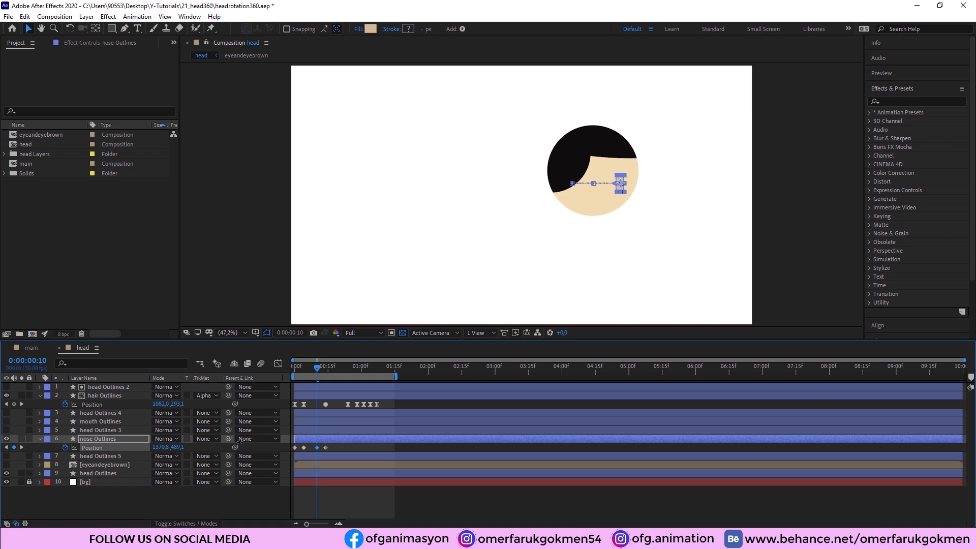
pyautogui.moveTo(317, 366); pyautogui.dragTo(335, 370)
pyautogui.moveTo(127, 448); pyautogui.dragTo(37, 438)
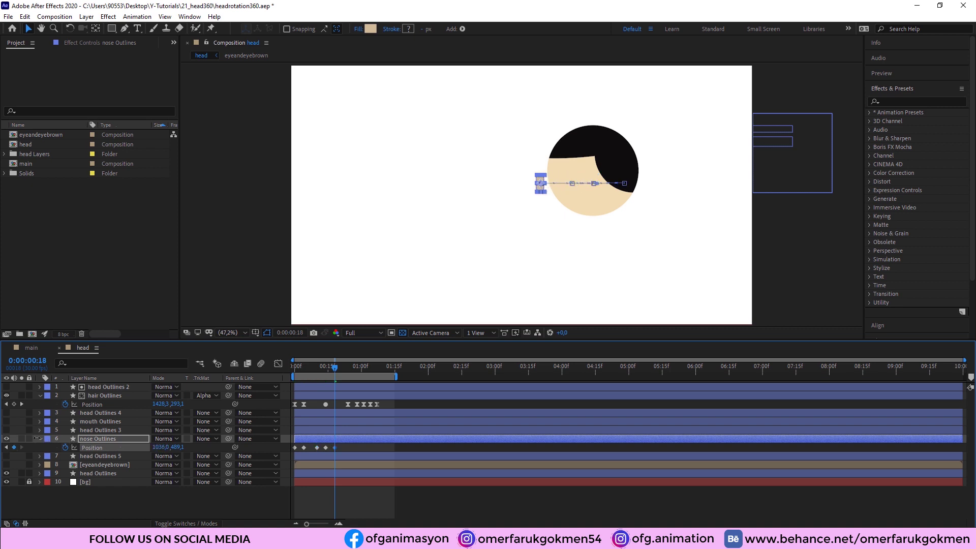
pyautogui.moveTo(39, 439); pyautogui.dragTo(37, 438)
pyautogui.moveTo(335, 371); pyautogui.dragTo(336, 371)
pyautogui.moveTo(163, 451); pyautogui.dragTo(182, 447)
# Set the X position of nose Outlines to 1170 at frame 21 and copy its first Position keyframe to frame 24.
pyautogui.moveTo(334, 368); pyautogui.dragTo(339, 370)
pyautogui.moveTo(171, 447); pyautogui.dragTo(209, 448)
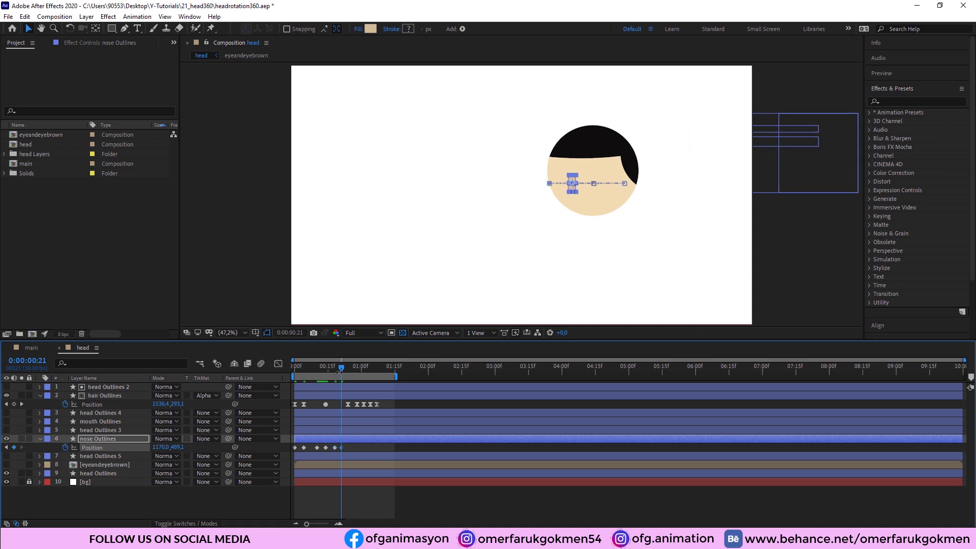
pyautogui.moveTo(344, 368); pyautogui.dragTo(349, 367)
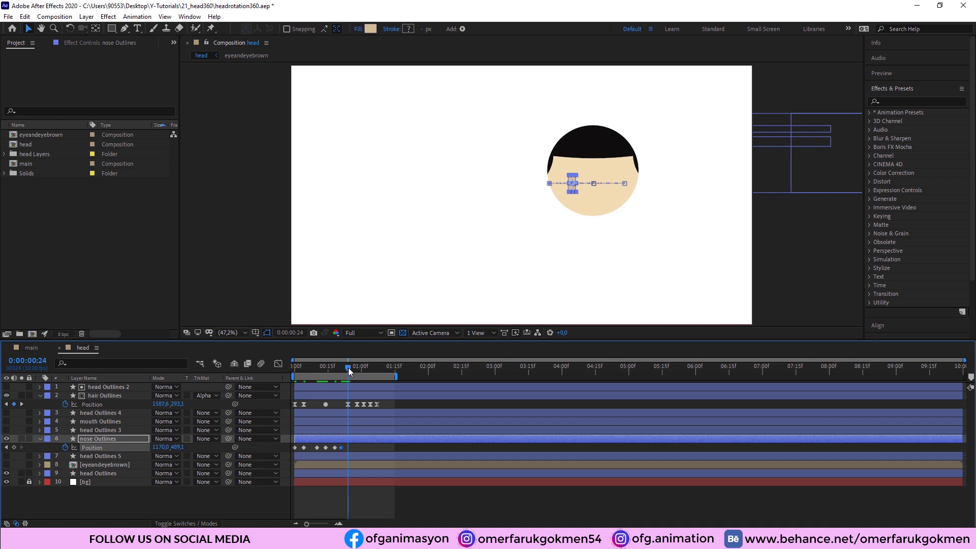
pyautogui.click(295, 448)
pyautogui.hotkey('ctrl', 'c')
pyautogui.hotkey('ctrl', 'v')
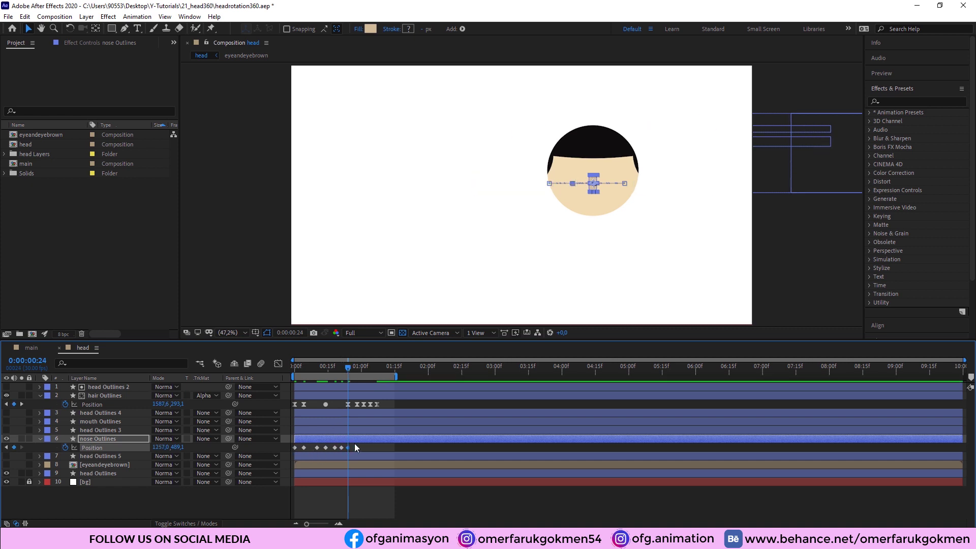
# Offset the nose slightly right at frame 28, left at 1:01 and right at 1:04, then paste its first Position keyframe at 1:07.
pyautogui.moveTo(352, 368); pyautogui.dragTo(358, 369)
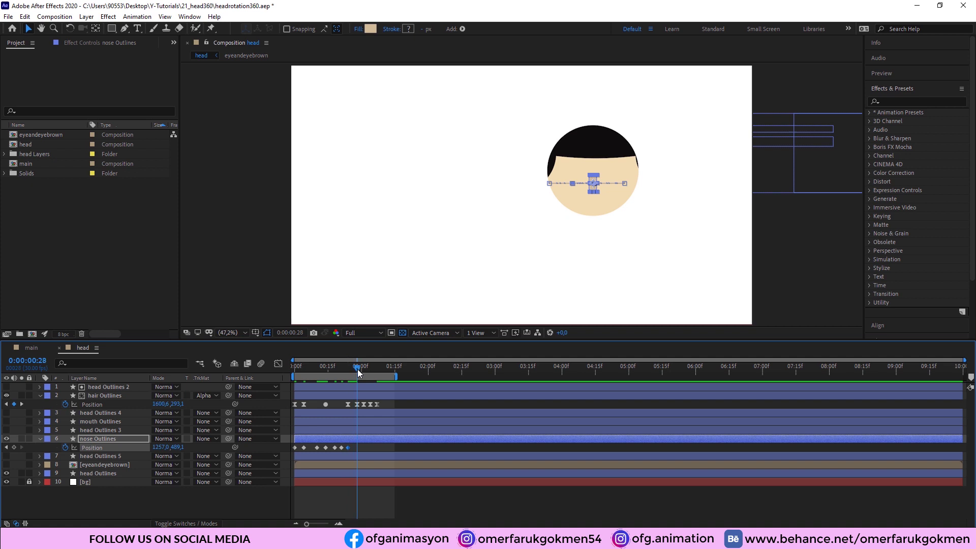
pyautogui.moveTo(161, 447); pyautogui.dragTo(173, 448)
pyautogui.moveTo(355, 367); pyautogui.dragTo(363, 368)
pyautogui.moveTo(161, 447); pyautogui.dragTo(141, 448)
pyautogui.moveTo(364, 368); pyautogui.dragTo(370, 370)
pyautogui.moveTo(162, 448); pyautogui.dragTo(181, 447)
pyautogui.click(377, 366)
pyautogui.hotkey('ctrl', 'v')
# Apply Easy Ease to all nose Outlines Position keyframes and preview the animation.
pyautogui.moveTo(382, 447); pyautogui.dragTo(291, 458)
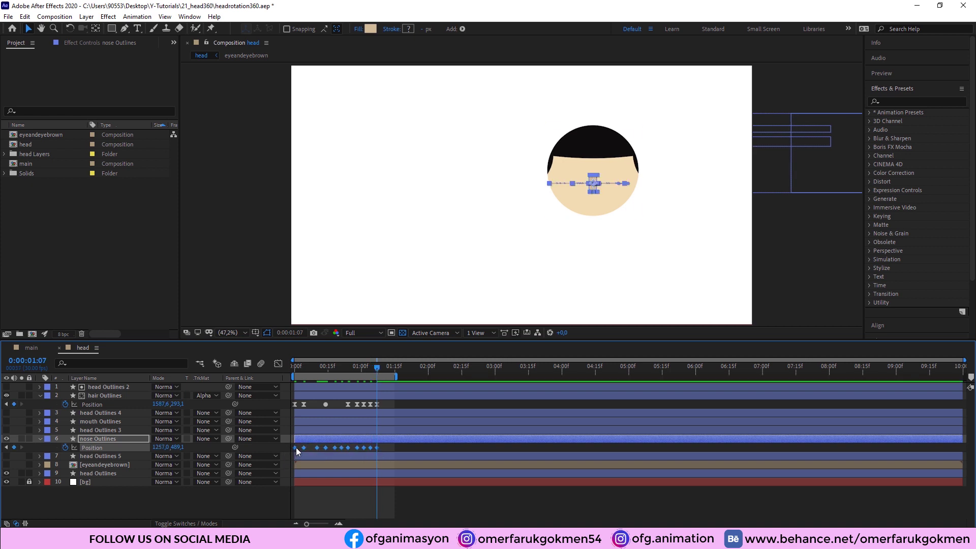
pyautogui.rightClick(298, 451)
pyautogui.moveTo(311, 443)
pyautogui.click(458, 475)
pyautogui.press('space')
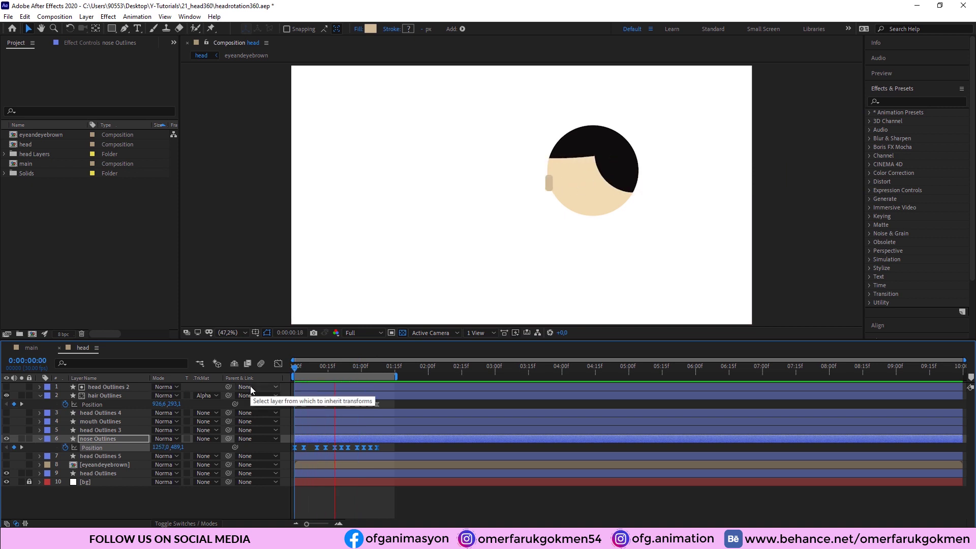
# Set the X position of nose Outlines to 1436 at frame 10 and check the nose through frame 18.
pyautogui.moveTo(320, 367)
pyautogui.mouseDown()
pyautogui.moveTo(328, 367)
pyautogui.moveTo(309, 365)
pyautogui.moveTo(316, 365)
pyautogui.mouseUp()
pyautogui.moveTo(171, 447); pyautogui.dragTo(192, 448)
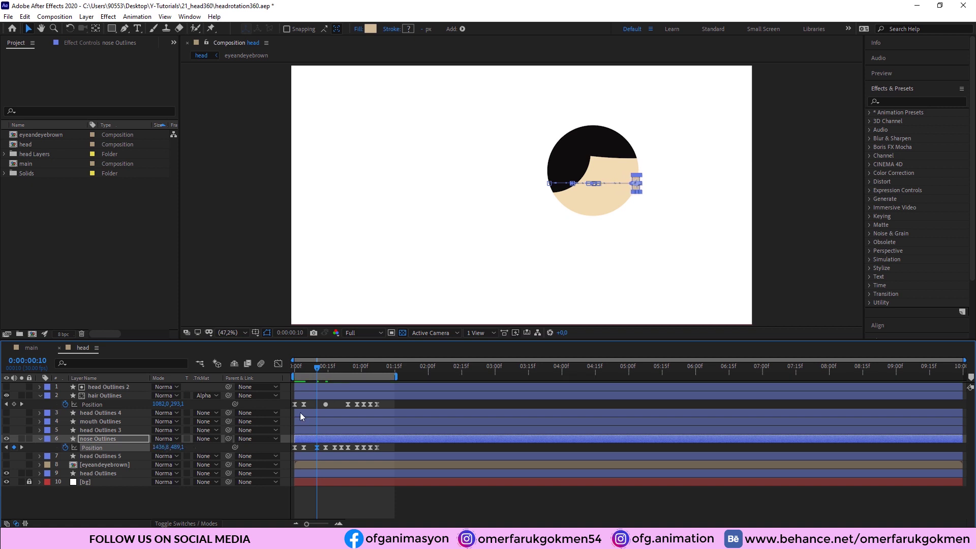
pyautogui.moveTo(321, 368); pyautogui.dragTo(334, 368)
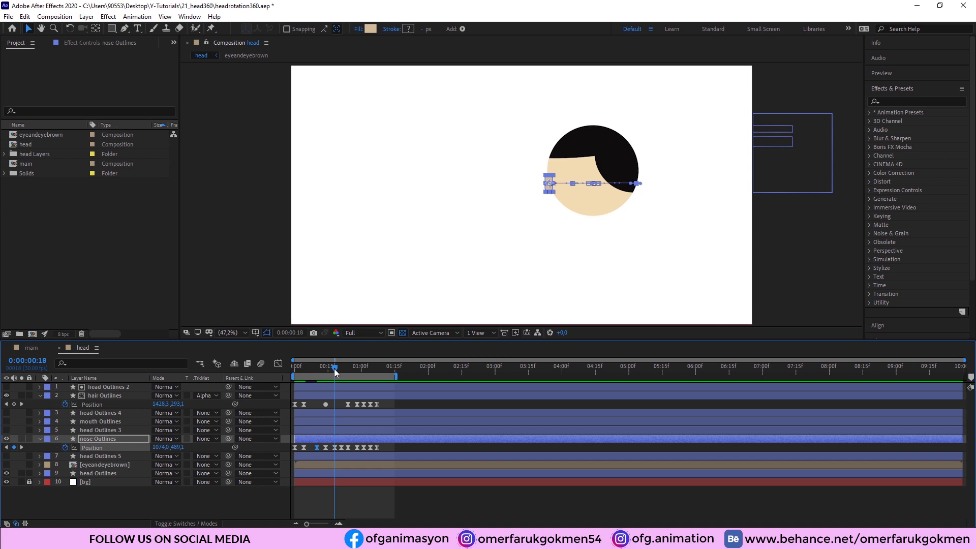
# Split the nose Outlines layer at frame 10 and split its remaining part again at frame 18.
pyautogui.click(316, 368)
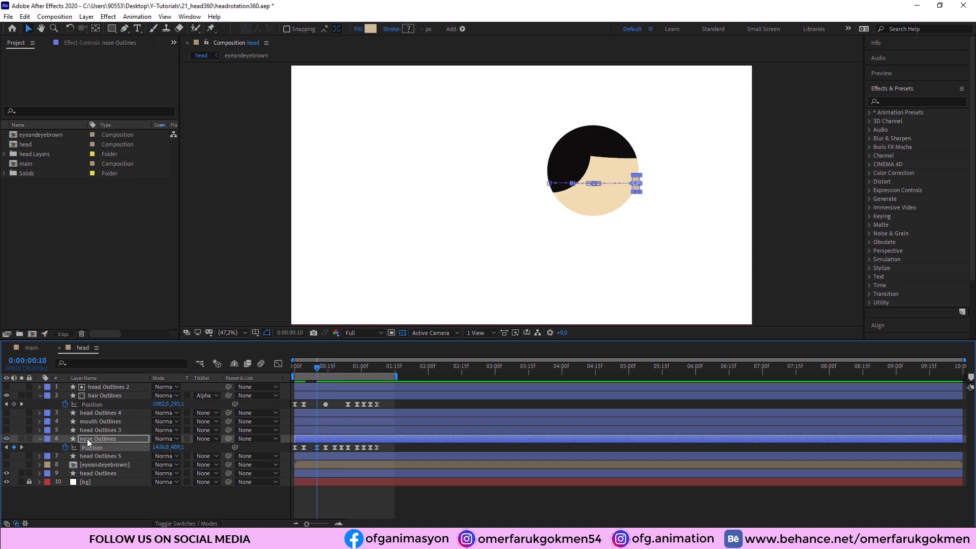
pyautogui.click(25, 16)
pyautogui.click(46, 159)
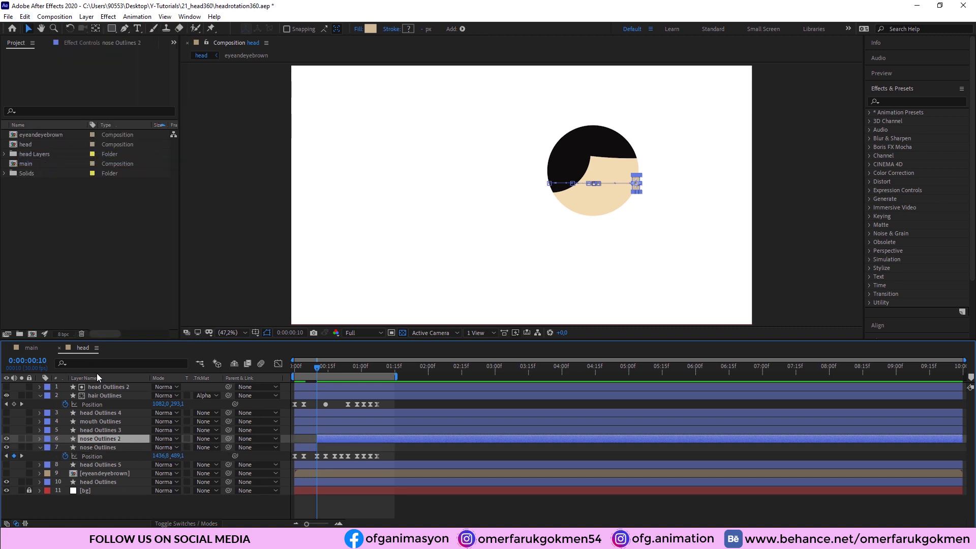
pyautogui.moveTo(318, 371); pyautogui.dragTo(334, 373)
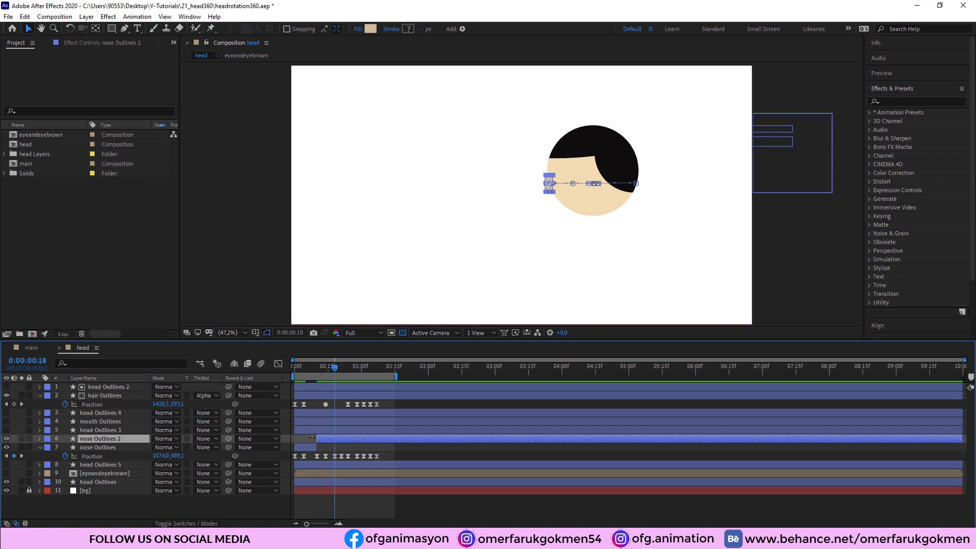
pyautogui.click(24, 16)
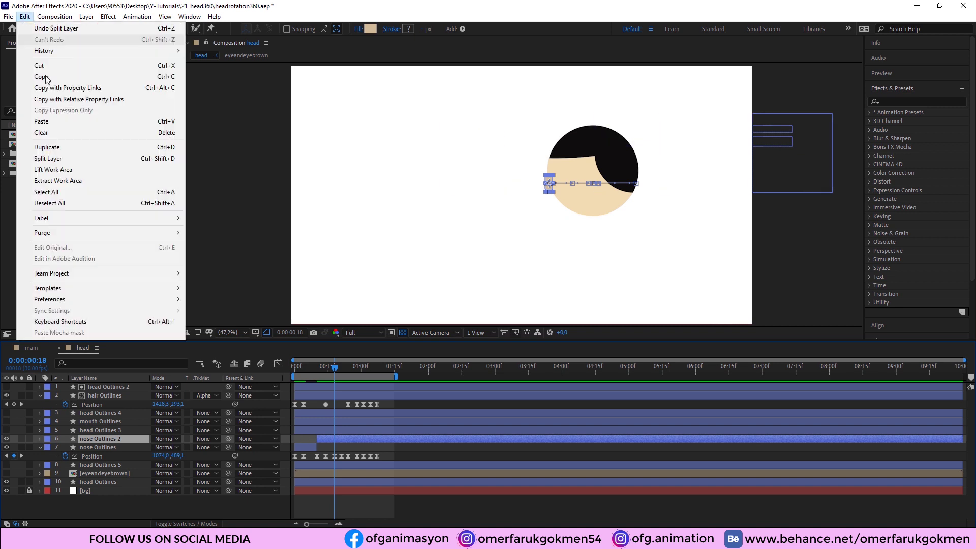
pyautogui.click(53, 160)
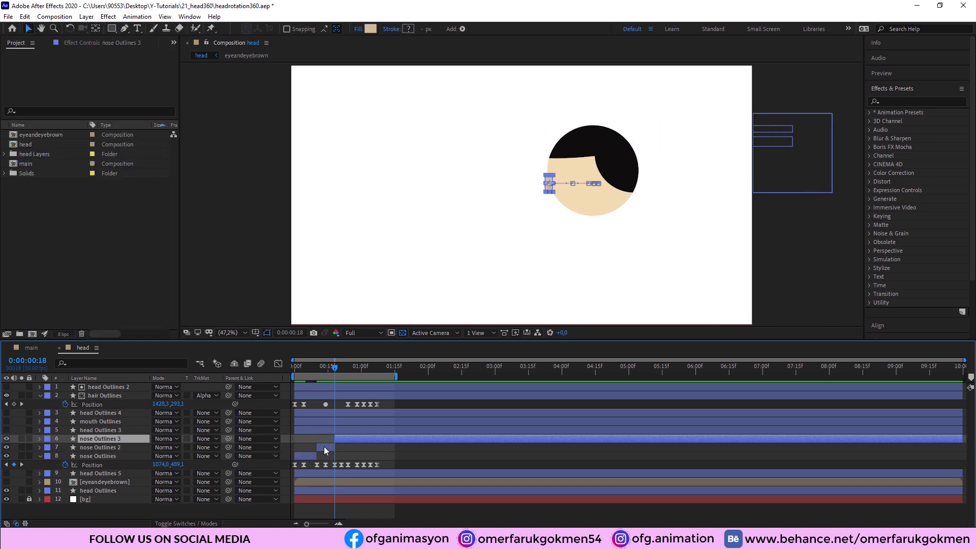
# Move the middle nose segment, nose Outlines 2, below the head Outlines layer and preview the rotation.
pyautogui.click(324, 448)
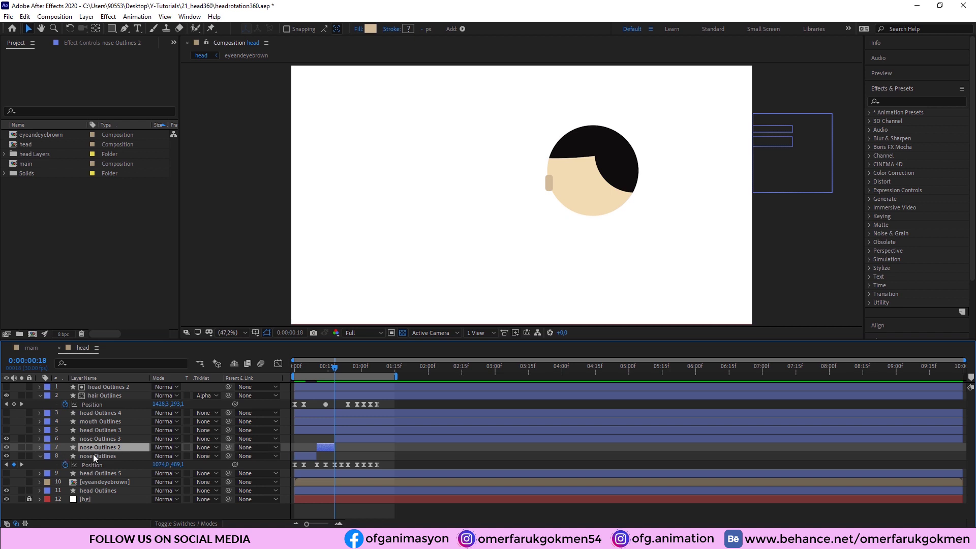
pyautogui.moveTo(99, 457); pyautogui.dragTo(93, 494)
pyautogui.press('space')
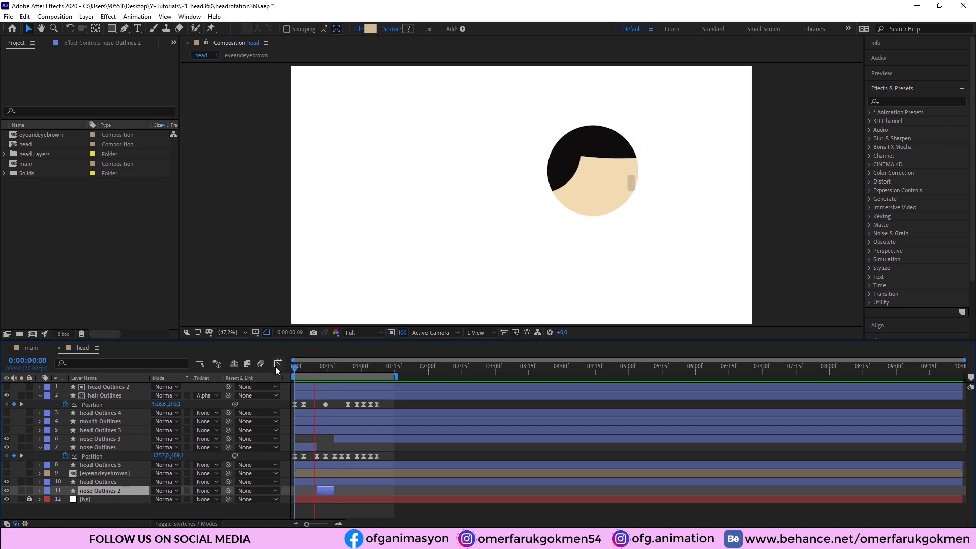
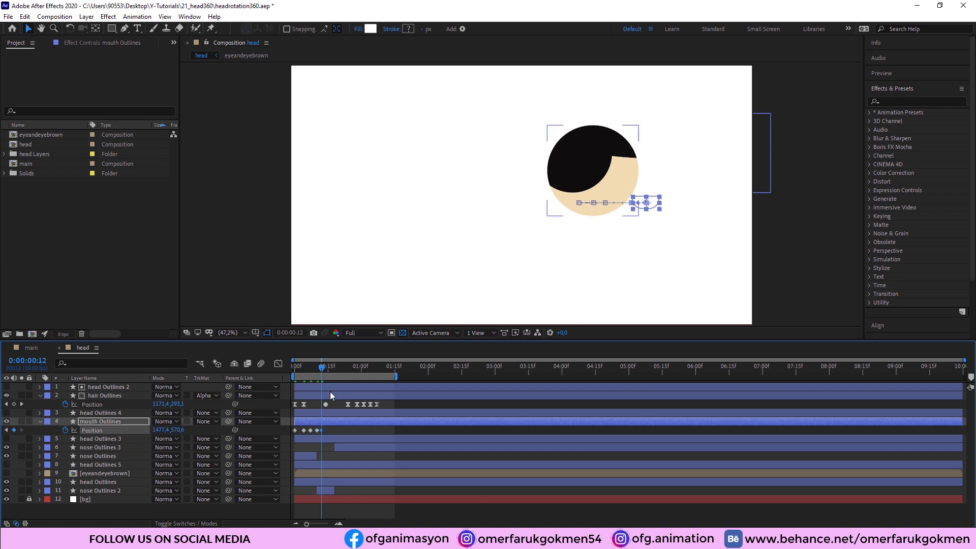
# Move the mouth to the opposite side of the head at frame 14, with its X position at 1026.4.
pyautogui.press('pagedown')
pyautogui.press('pagedown')
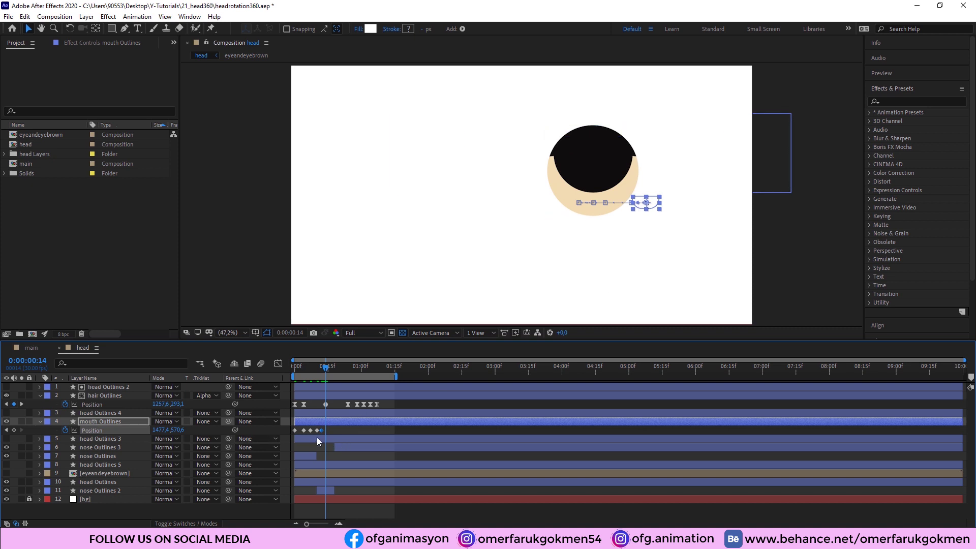
pyautogui.moveTo(646, 203); pyautogui.dragTo(537, 211)
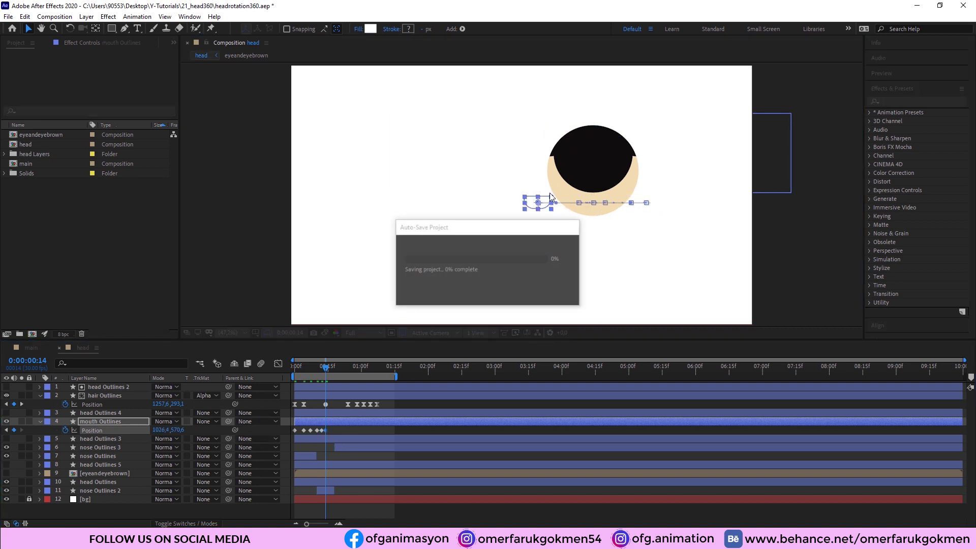
# Set the X position of mouth Outlines to 1075.4 at frame 18 and 1165.4 at frame 21.
pyautogui.click(331, 369)
pyautogui.moveTo(162, 431); pyautogui.dragTo(182, 429)
pyautogui.press('pagedown')
pyautogui.press('pagedown')
pyautogui.click(334, 431)
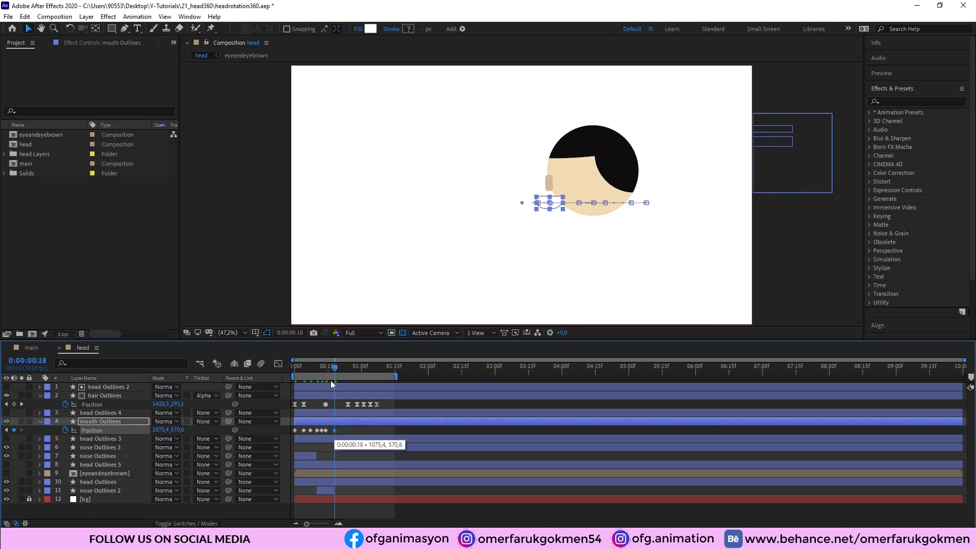
pyautogui.moveTo(336, 370); pyautogui.dragTo(341, 370)
pyautogui.moveTo(172, 430); pyautogui.dragTo(211, 433)
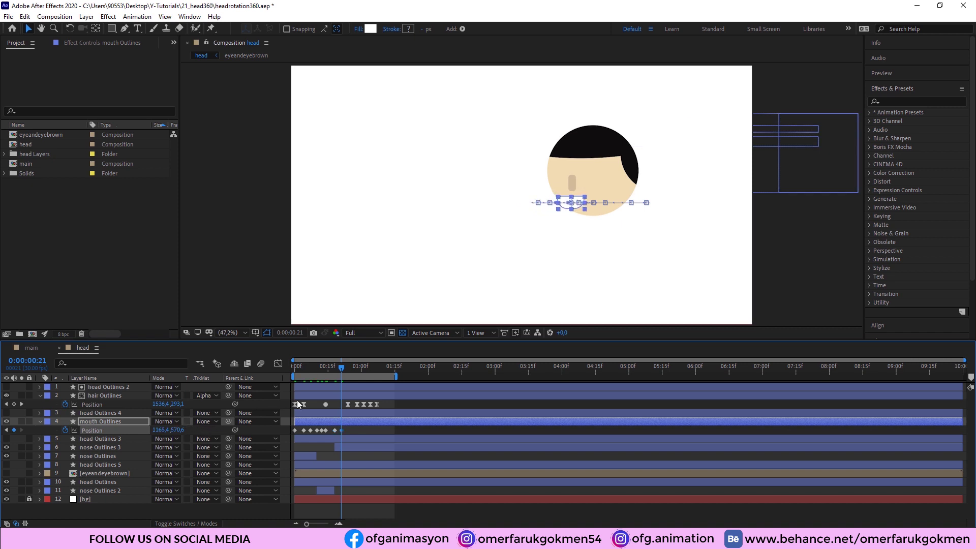
# Copy the first mouth Outlines Position keyframe to frame 24 so the mouth is centred again.
pyautogui.moveTo(343, 369); pyautogui.dragTo(347, 370)
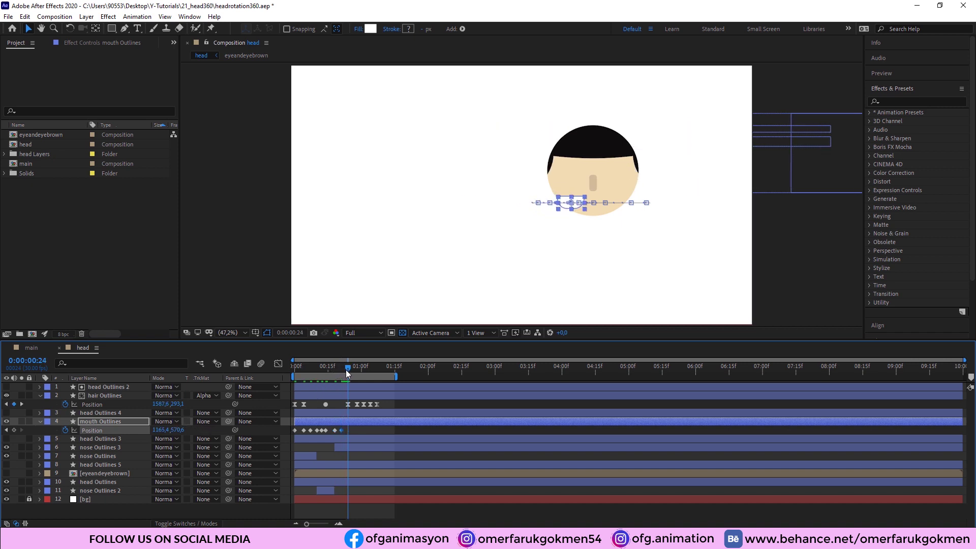
pyautogui.click(294, 430)
pyautogui.hotkey('ctrl', 'c')
pyautogui.hotkey('ctrl', 'v')
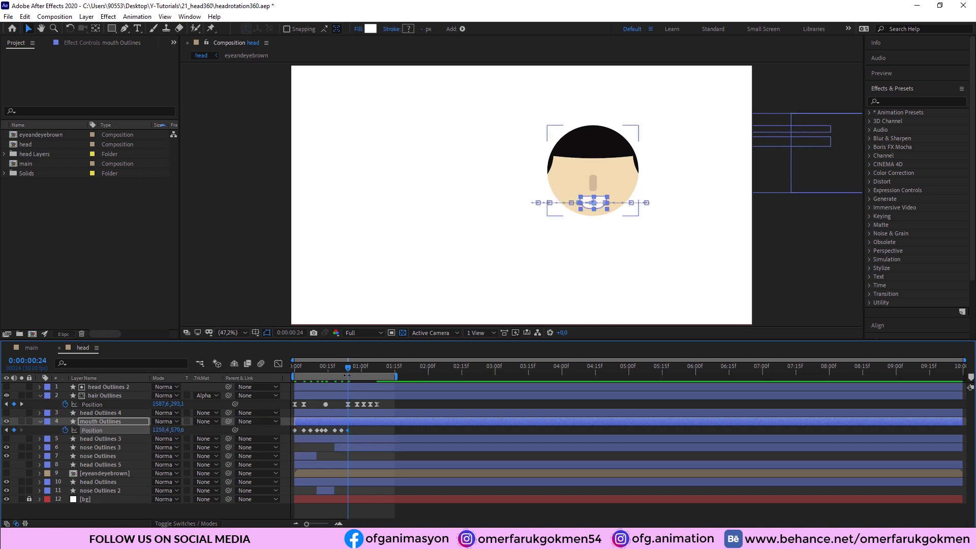
# Add small alternating sideways mouth Position offsets at the hair keyframe times 0:28, 1:01 and 1:04.
pyautogui.moveTo(349, 368); pyautogui.dragTo(357, 369)
pyautogui.moveTo(164, 430); pyautogui.dragTo(175, 430)
pyautogui.moveTo(355, 369); pyautogui.dragTo(363, 369)
pyautogui.moveTo(174, 430); pyautogui.dragTo(152, 430)
pyautogui.moveTo(364, 369); pyautogui.dragTo(370, 368)
pyautogui.moveTo(164, 430); pyautogui.dragTo(179, 430)
# Copy the centred mouth Position keyframe from frame 24 to 1:07.
pyautogui.moveTo(371, 369); pyautogui.dragTo(377, 370)
pyautogui.click(349, 430)
pyautogui.hotkey('ctrl', 'c')
pyautogui.hotkey('ctrl', 'v')
# Apply Easy Ease to all mouth Outlines Position keyframes and preview the animation.
pyautogui.moveTo(382, 432); pyautogui.dragTo(294, 436)
pyautogui.rightClick(293, 435)
pyautogui.moveTo(350, 423)
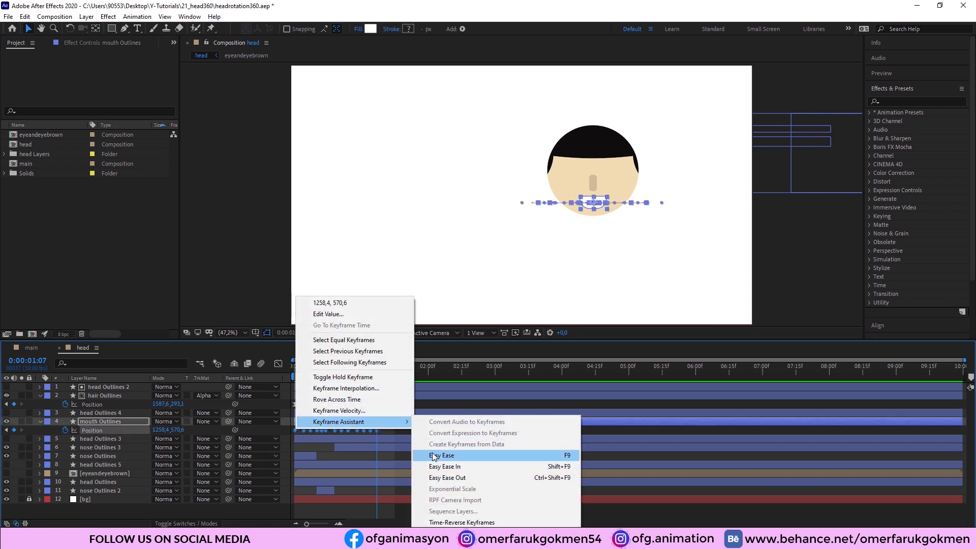
pyautogui.click(508, 453)
pyautogui.press('space')
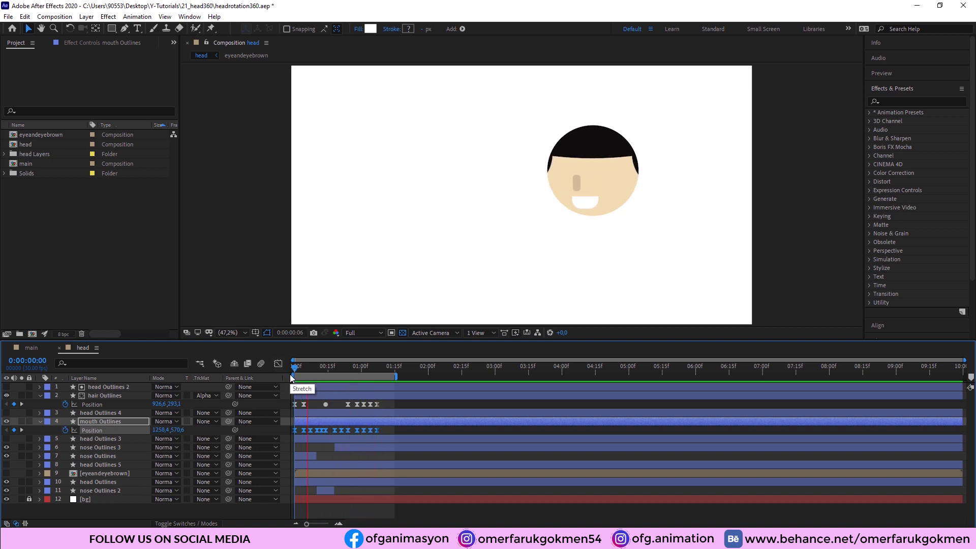
pyautogui.press('space')
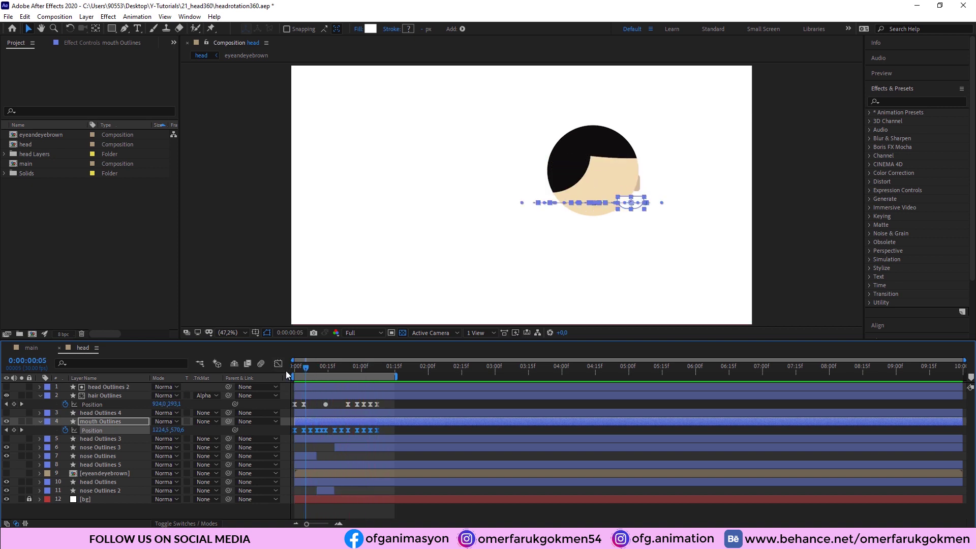
# Set the track matte of mouth Outlines to Alpha Matte "head Outlines 4".
pyautogui.click(303, 373)
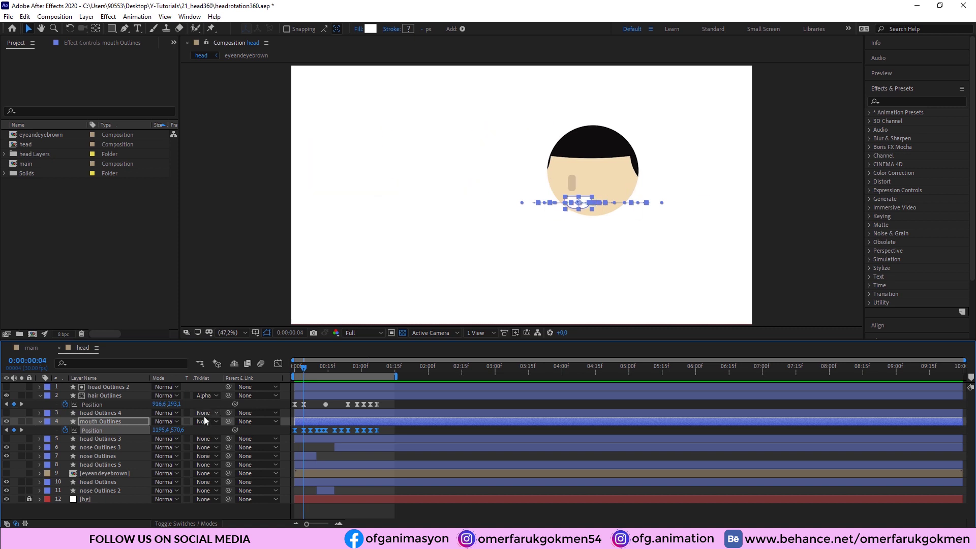
pyautogui.click(201, 422)
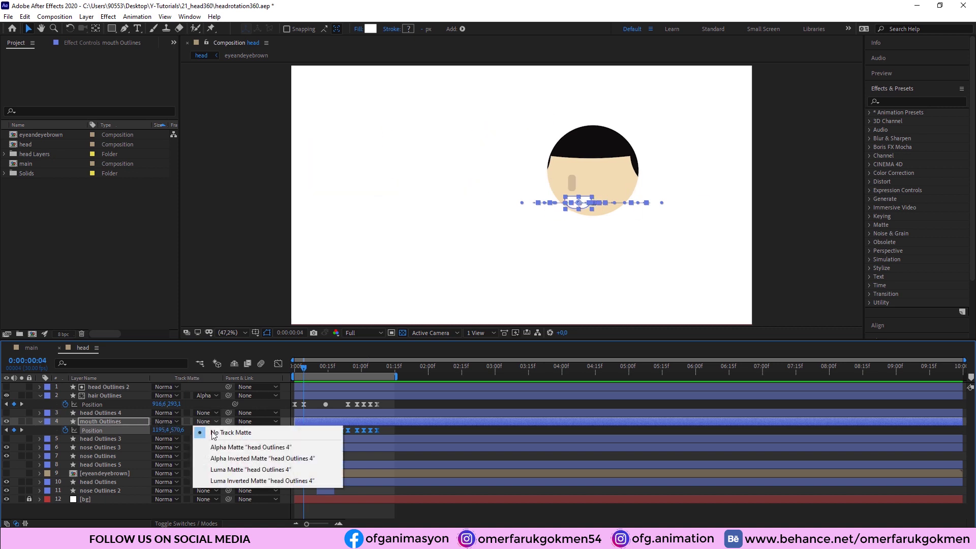
pyautogui.click(216, 447)
# Split the mouth Outlines layer together with its matte, head Outlines 4, at frame 11.
pyautogui.moveTo(303, 367); pyautogui.dragTo(319, 368)
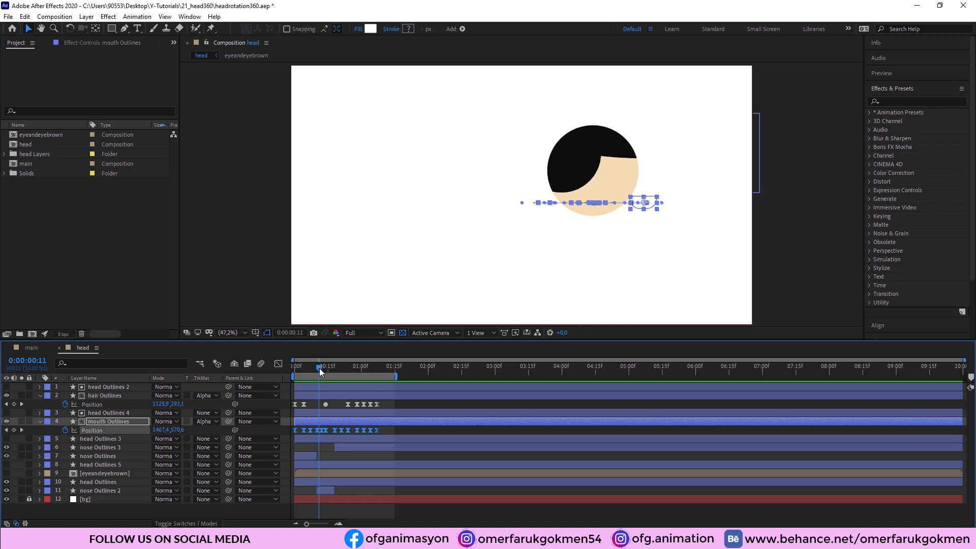
pyautogui.moveTo(307, 523); pyautogui.dragTo(323, 523)
pyautogui.click(370, 424)
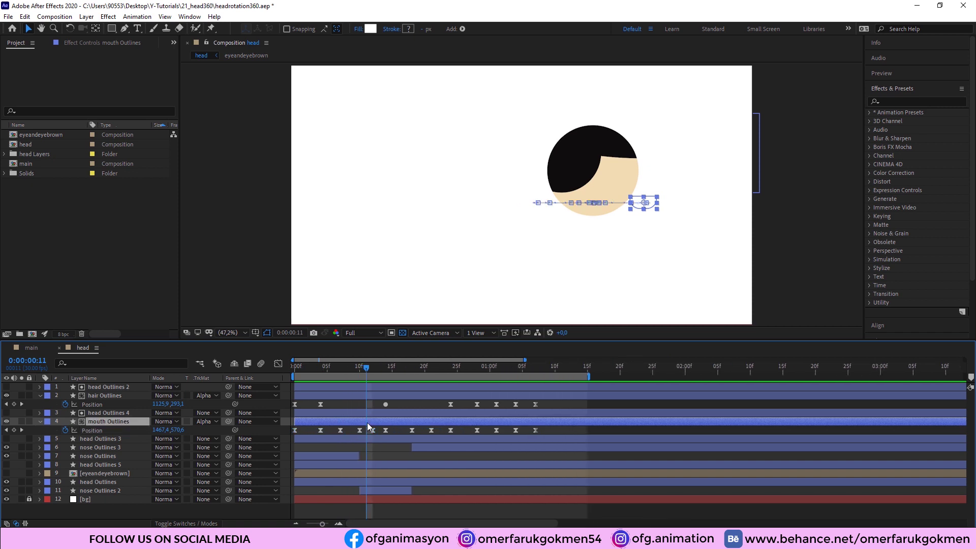
pyautogui.click(98, 418)
pyautogui.keyDown('ctrl'); pyautogui.click(99, 414); pyautogui.keyUp('ctrl')
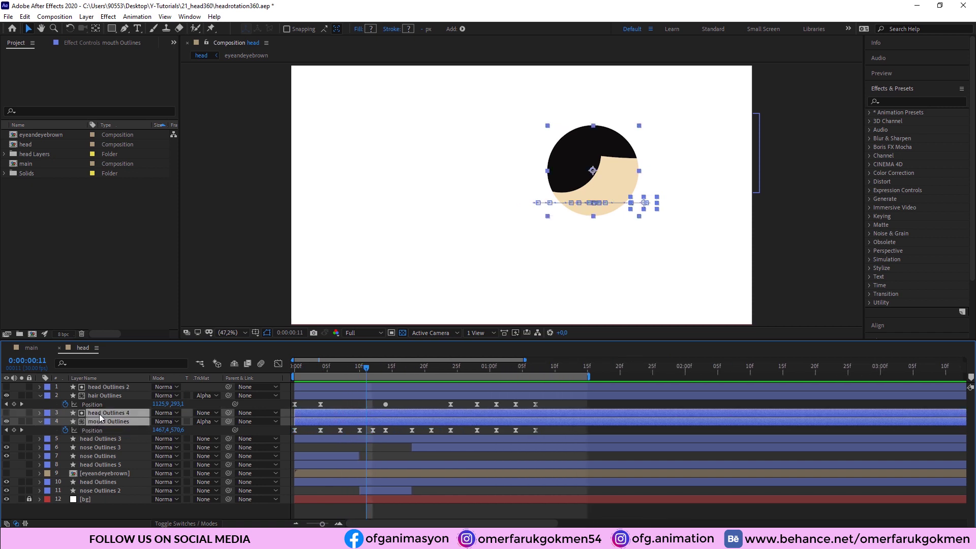
pyautogui.click(24, 17)
pyautogui.click(56, 161)
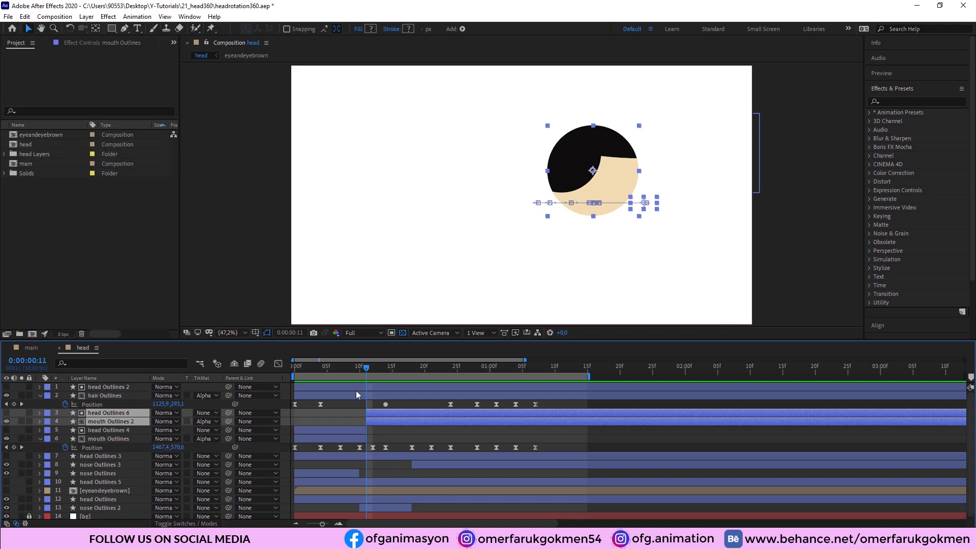
# Split the remaining part of the mouth and its matte again at frame 17.
pyautogui.moveTo(370, 369); pyautogui.dragTo(405, 367)
pyautogui.click(24, 17)
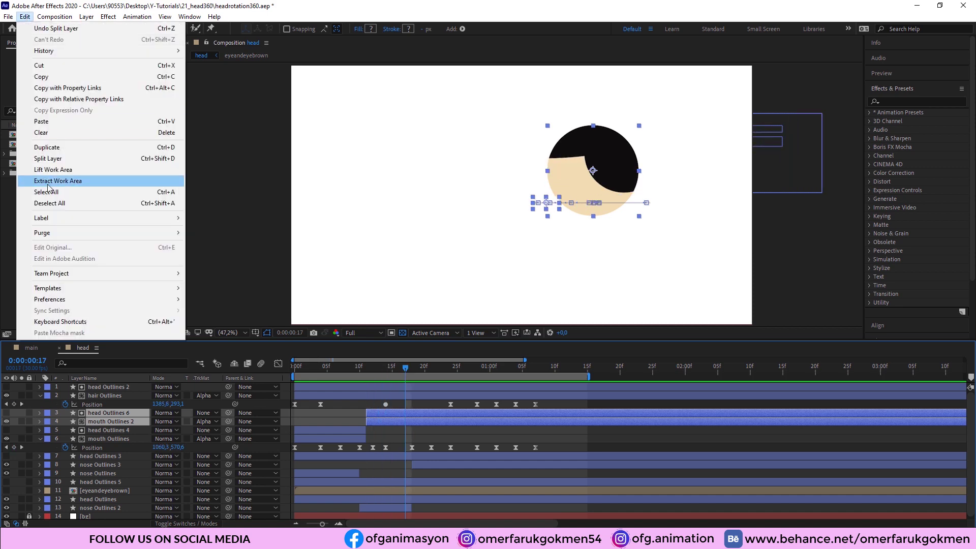
pyautogui.click(51, 158)
# Delete the middle segments head Outlines 6 and mouth Outlines 2, and preview the rotation from the start.
pyautogui.click(97, 432)
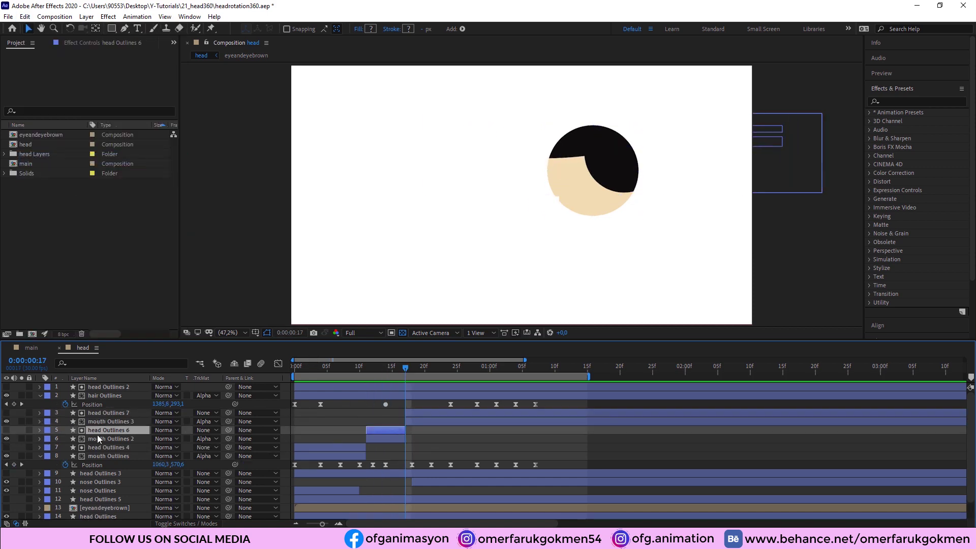
pyautogui.keyDown('shift'); pyautogui.click(98, 437); pyautogui.keyUp('shift')
pyautogui.scroll(-1, 105, 425)
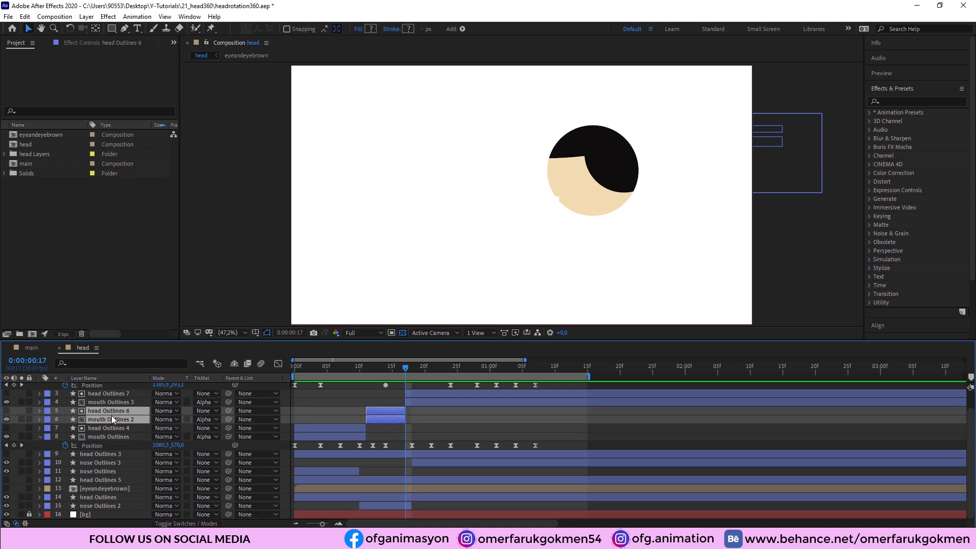
pyautogui.press('Delete')
pyautogui.moveTo(405, 367); pyautogui.dragTo(294, 367)
pyautogui.press('space')
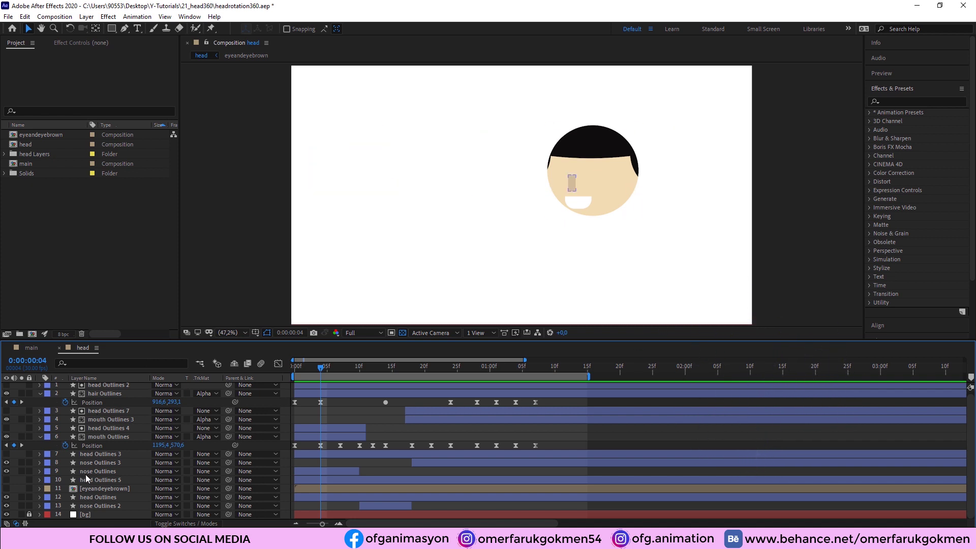
# Show the eyeandeyebrown layer and start Position keyframing for it at frame 0.
pyautogui.click(97, 488)
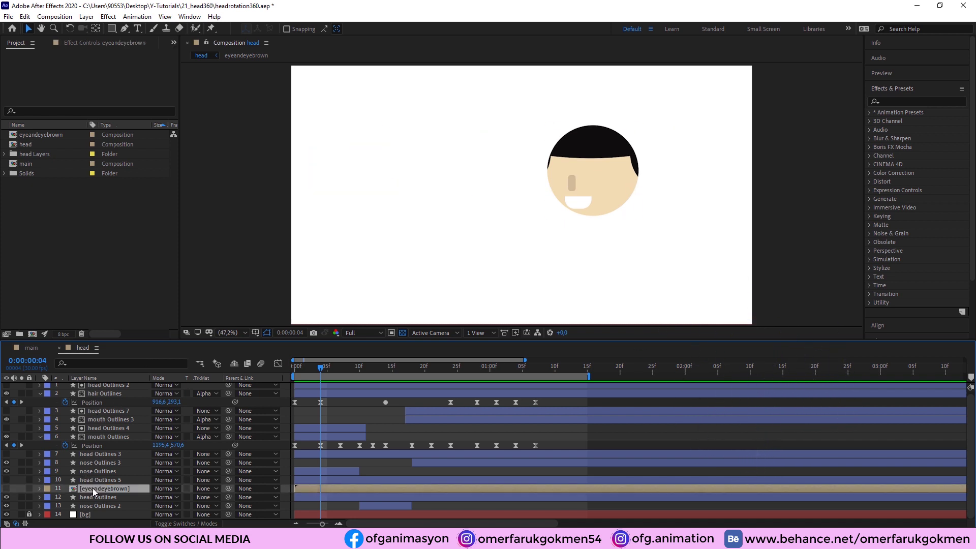
pyautogui.click(6, 488)
pyautogui.moveTo(321, 367); pyautogui.dragTo(270, 369)
pyautogui.press('p')
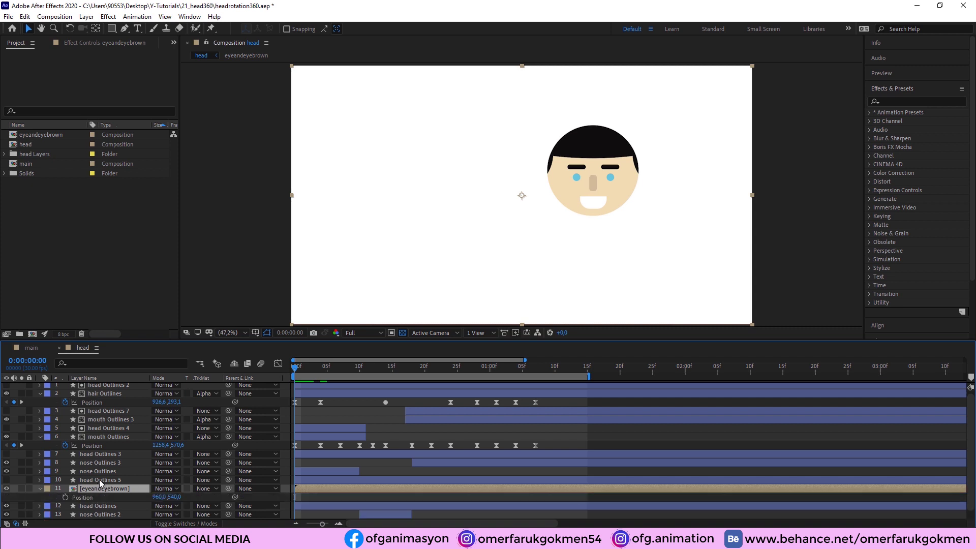
pyautogui.click(65, 497)
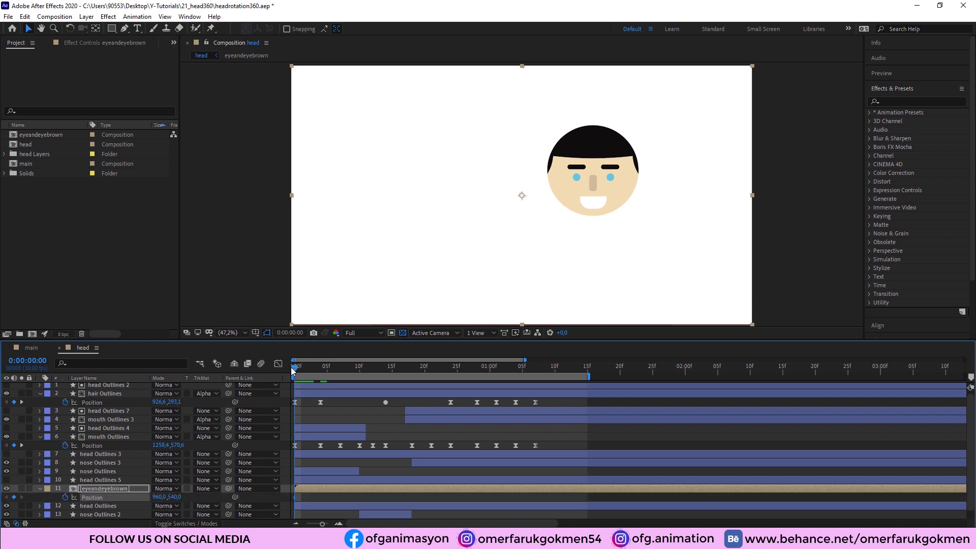
# Set the X position of eyeandeyebrown to 878 at frame 4 and shift it back to the right at frame 7.
pyautogui.moveTo(304, 375); pyautogui.dragTo(320, 372)
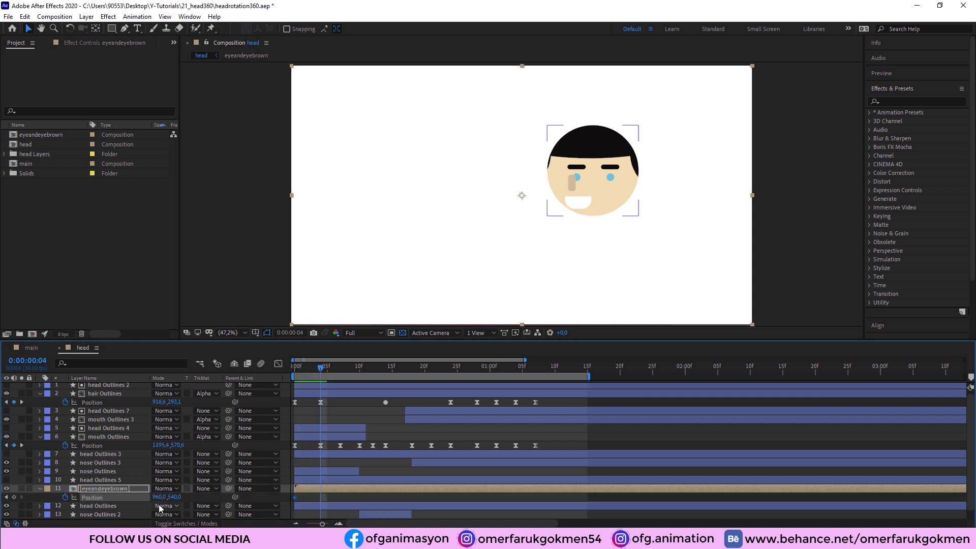
pyautogui.moveTo(160, 499); pyautogui.dragTo(116, 495)
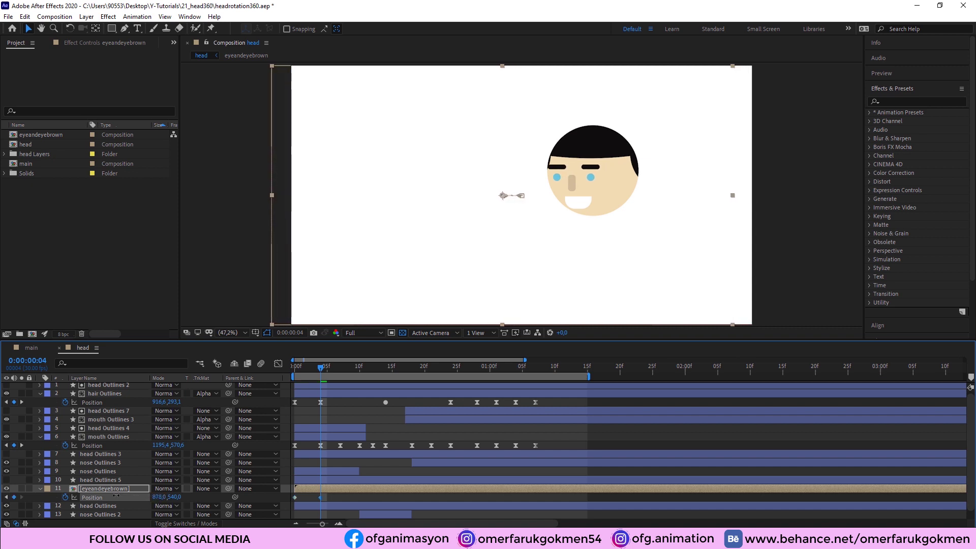
pyautogui.moveTo(320, 367); pyautogui.dragTo(340, 373)
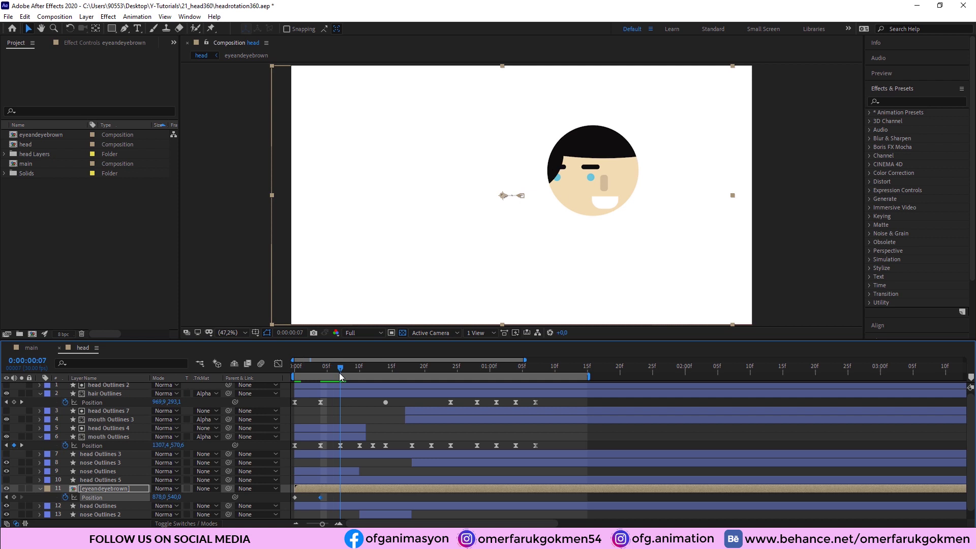
pyautogui.moveTo(153, 496); pyautogui.dragTo(227, 502)
# Set the X position of eyeandeyebrown to 1177 at frame 10, 1212 at frame 11 and 637 at frame 13.
pyautogui.click(358, 374)
pyautogui.moveTo(160, 498); pyautogui.dragTo(259, 505)
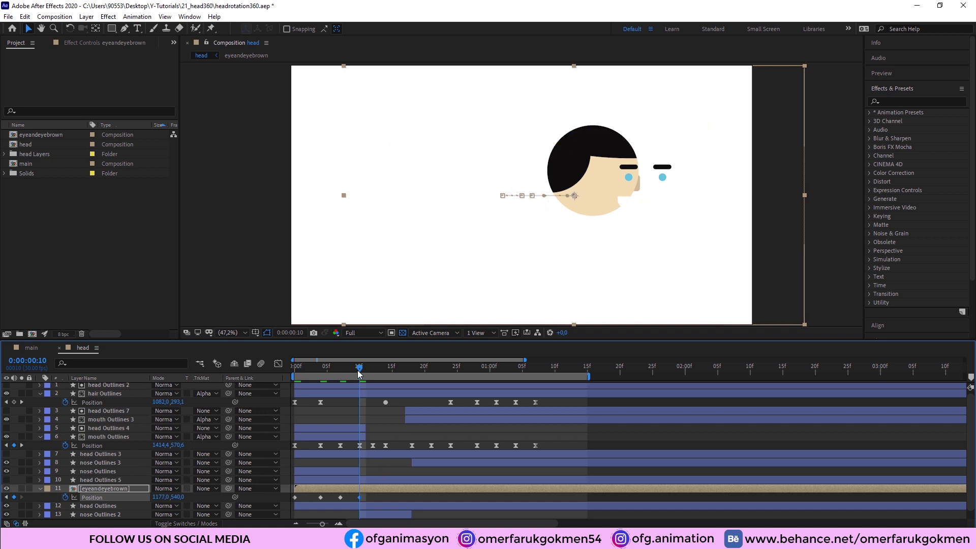
pyautogui.moveTo(364, 374); pyautogui.dragTo(366, 374)
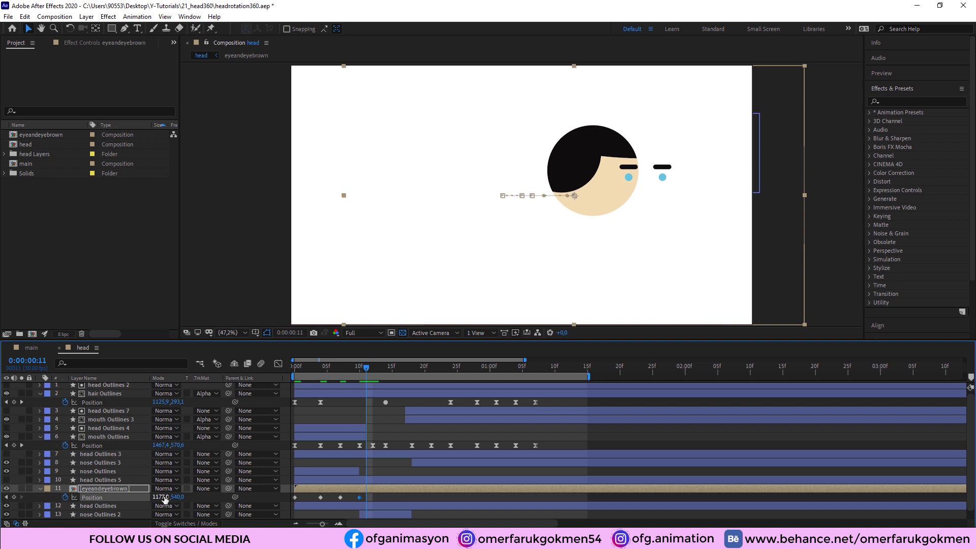
pyautogui.moveTo(164, 499); pyautogui.dragTo(182, 497)
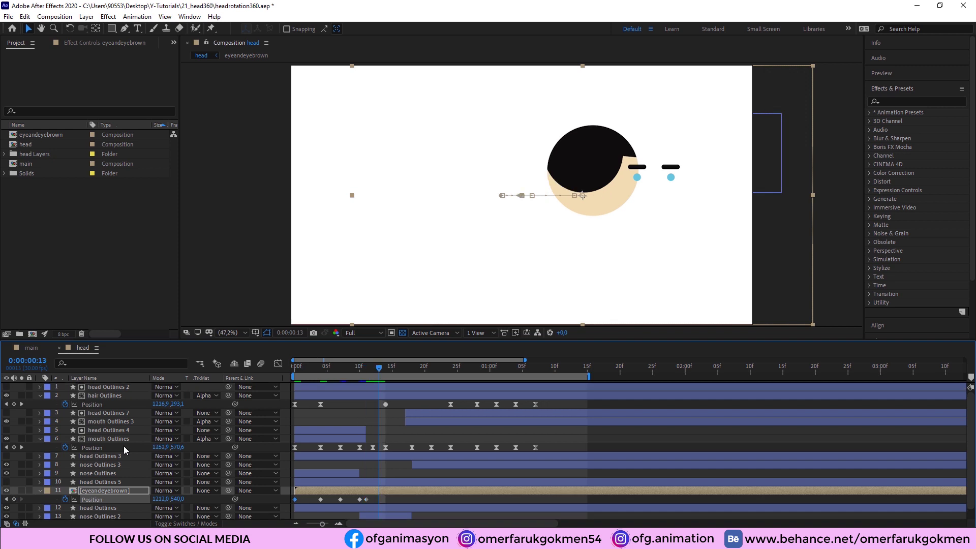
pyautogui.moveTo(162, 499); pyautogui.dragTo(27, 503)
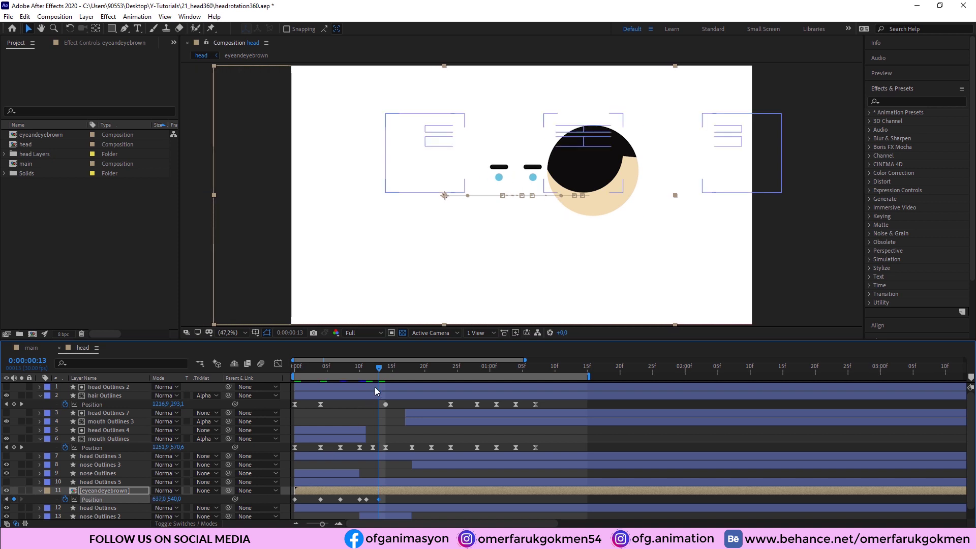